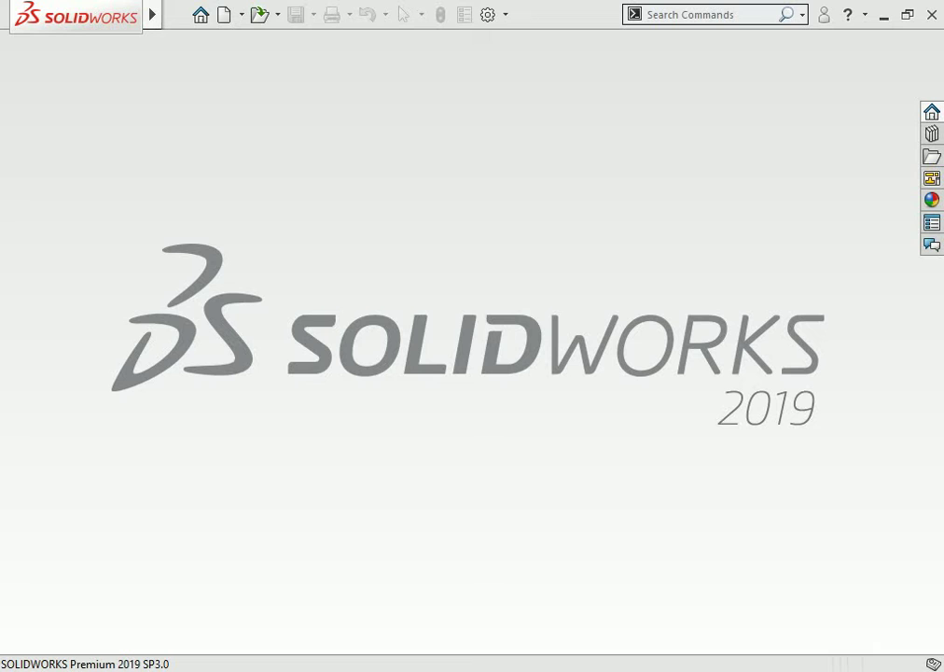
- Create a new part and start a sketch on the Top Plane
{"action": "left_click", "coordinate": [224, 14]}
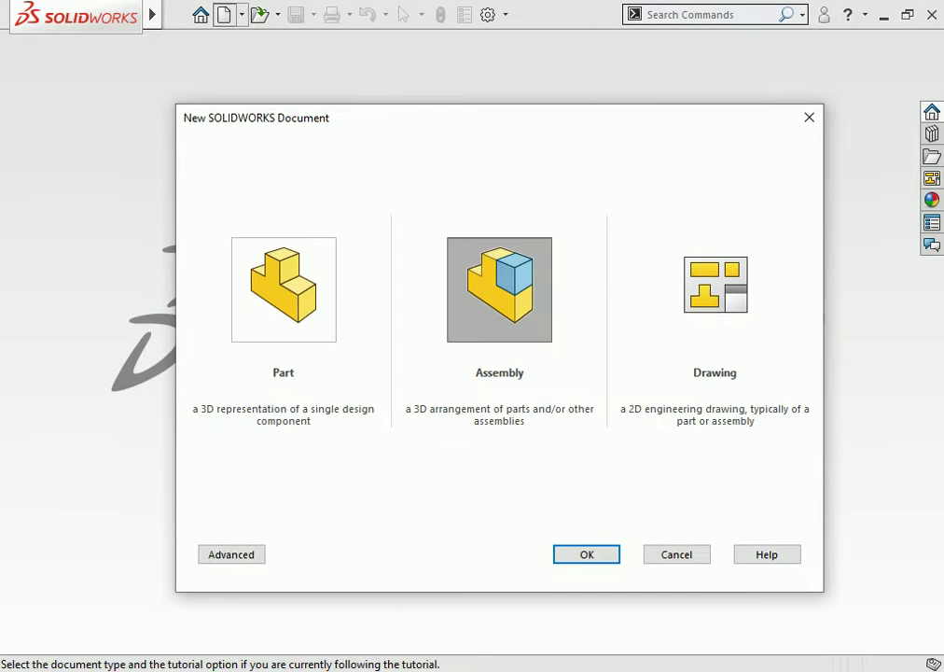
{"action": "left_click", "coordinate": [283, 289]}
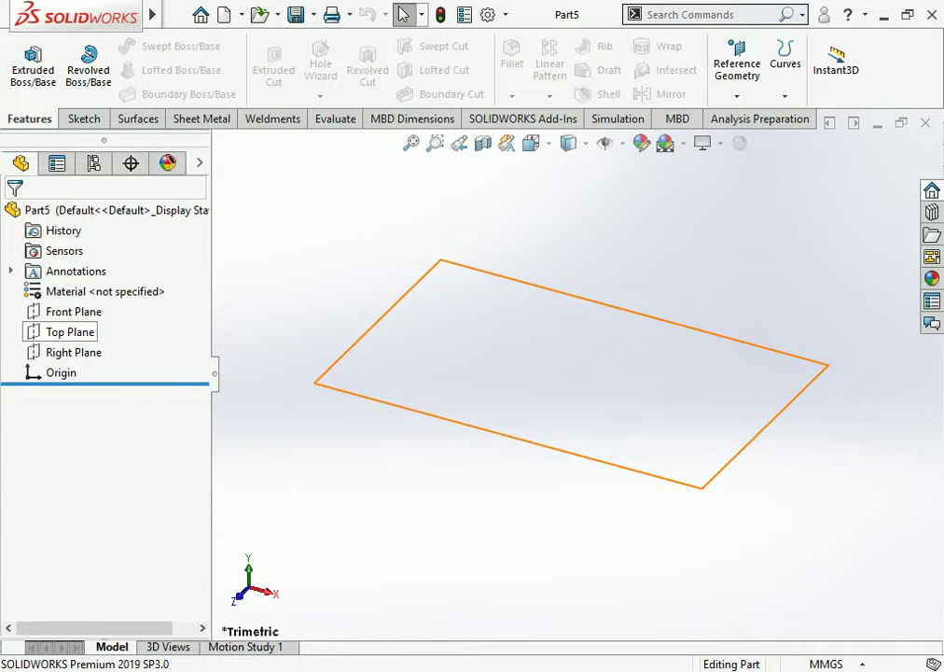
{"action": "left_click", "coordinate": [70, 333]}
{"action": "left_click", "coordinate": [101, 302]}
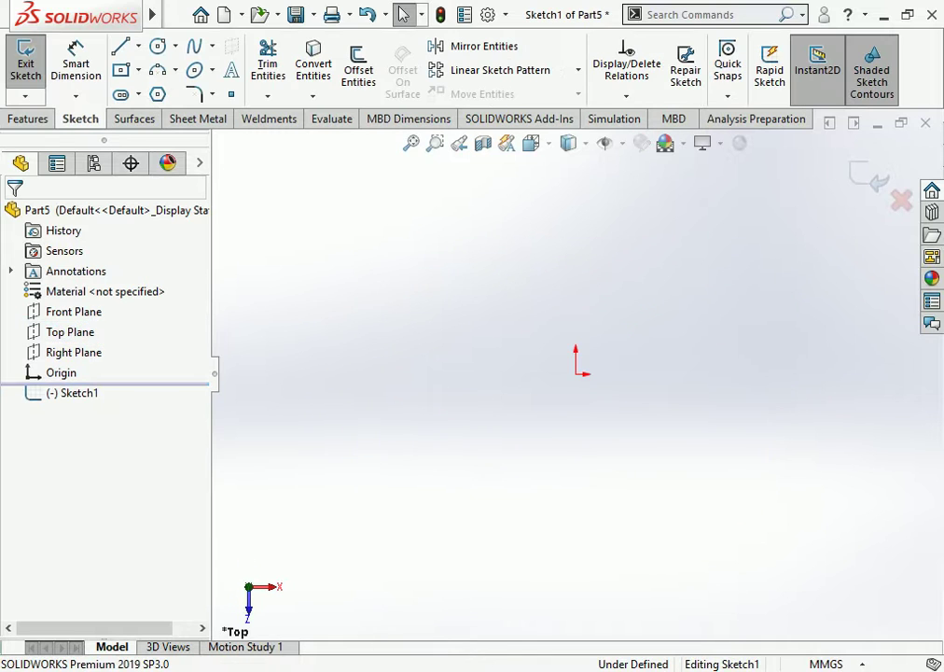
- Draw a circle centred on the origin and dimension it to 140 mm diameter
{"action": "left_click", "coordinate": [157, 45]}
{"action": "left_click", "coordinate": [576, 373]}
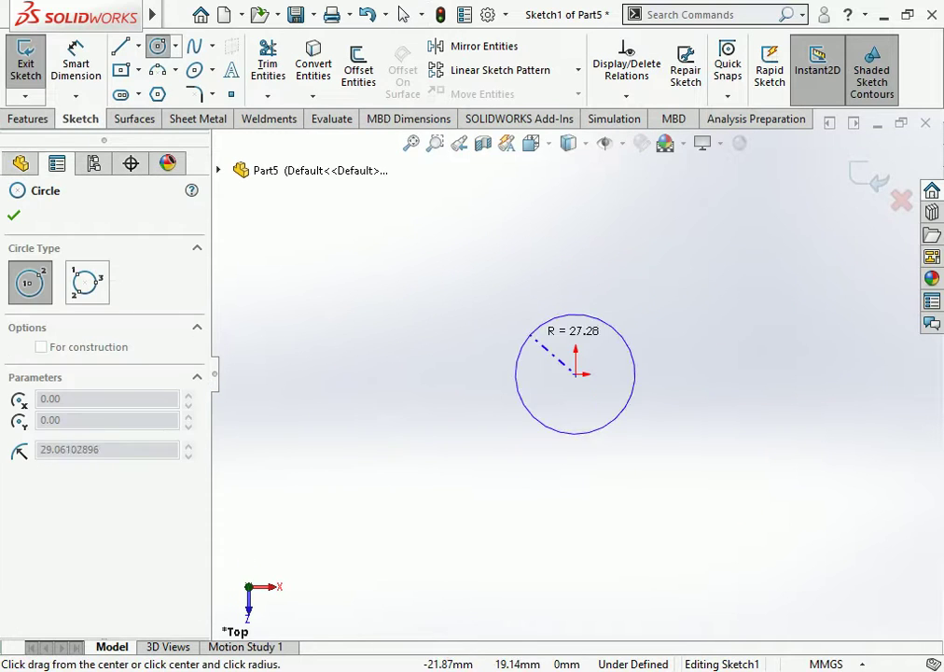
{"action": "left_click", "coordinate": [528, 325]}
{"action": "left_click", "coordinate": [76, 63]}
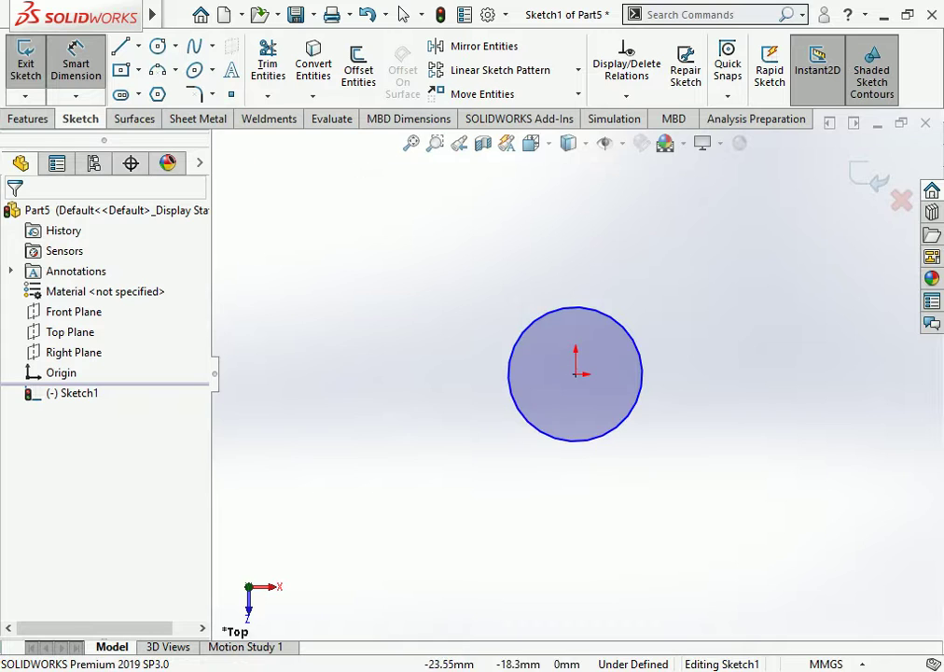
{"action": "left_click", "coordinate": [511, 392]}
{"action": "left_click", "coordinate": [453, 495]}
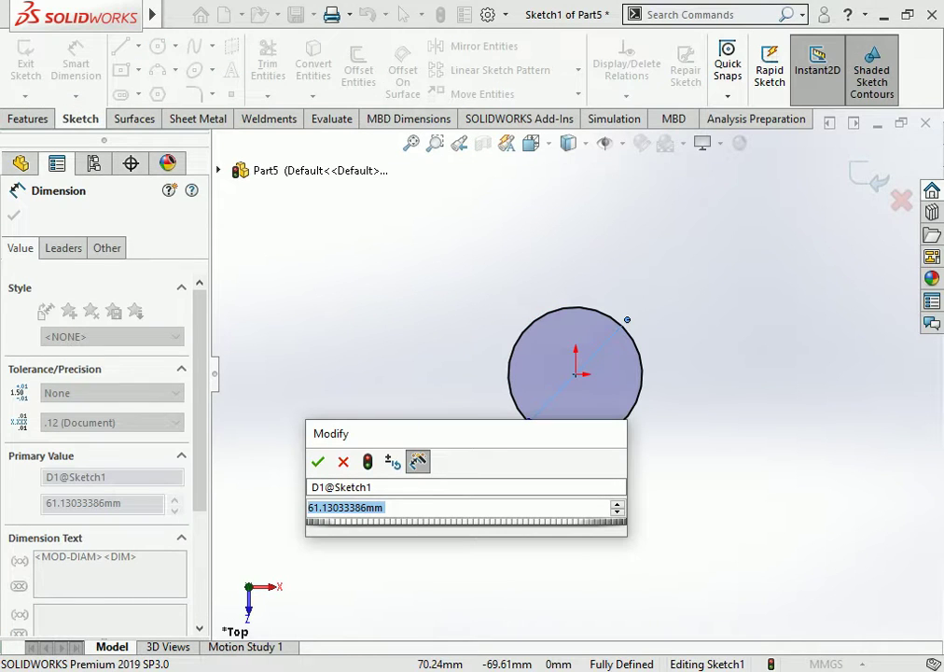
{"action": "type", "text": "140"}
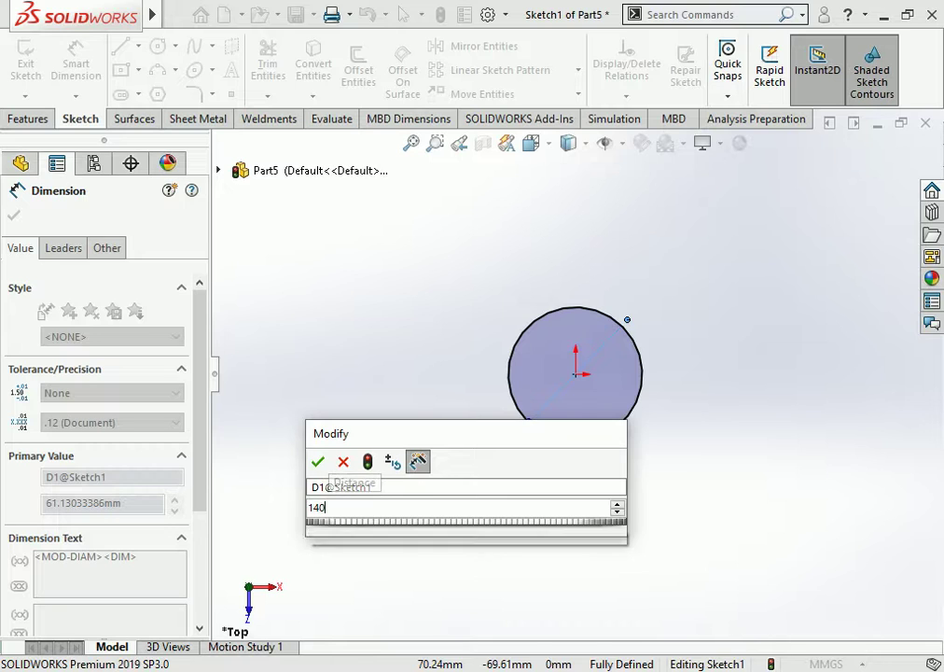
{"action": "key", "text": "Return"}
{"action": "key", "text": "Escape"}
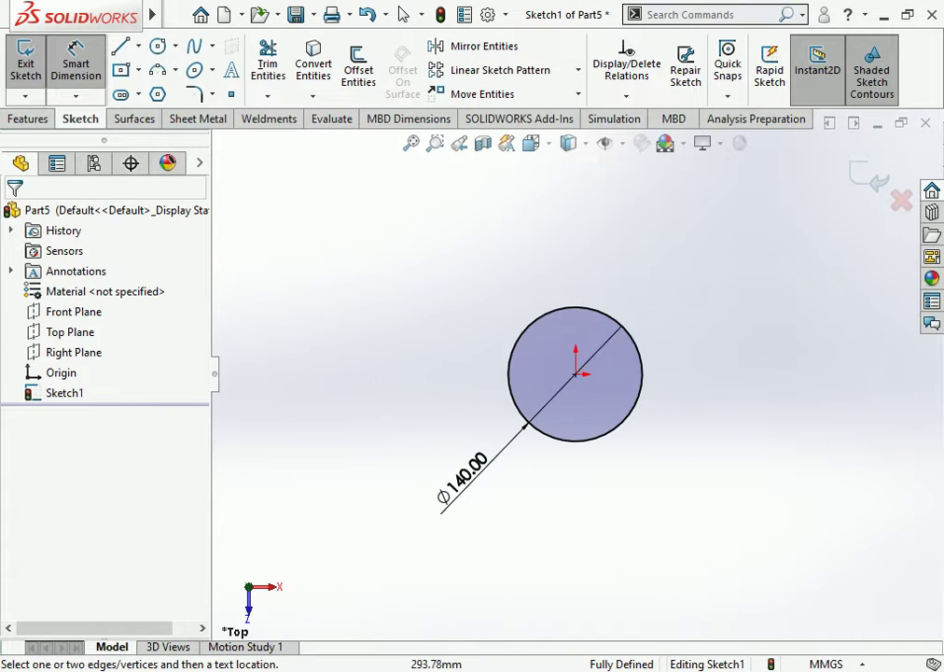
- Exit the sketch and create Plane1 offset 5000 mm from the Top Plane
{"action": "left_click", "coordinate": [877, 179]}
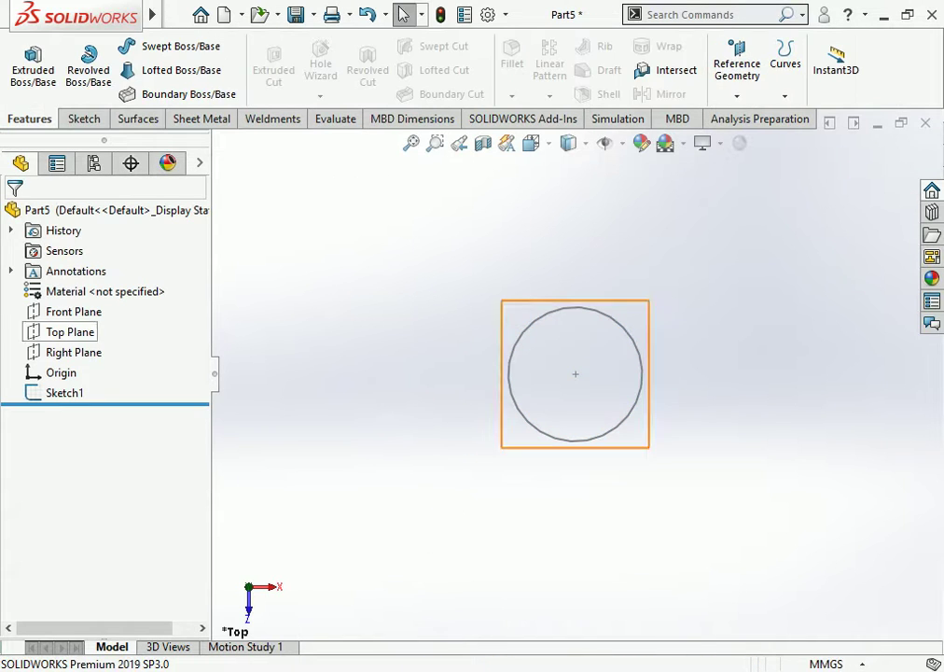
{"action": "left_click", "coordinate": [70, 332]}
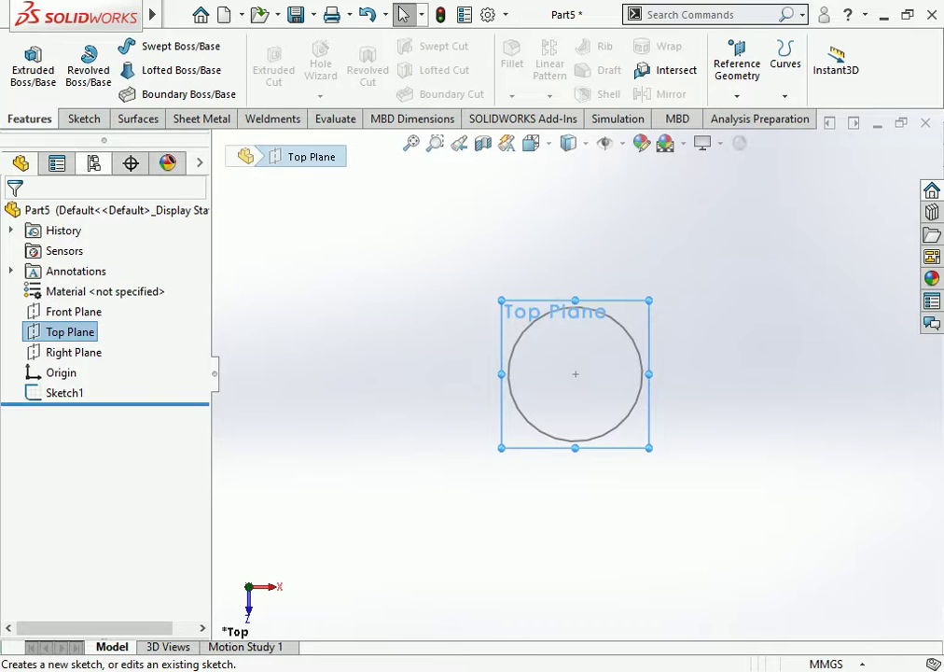
{"action": "left_click", "coordinate": [737, 70]}
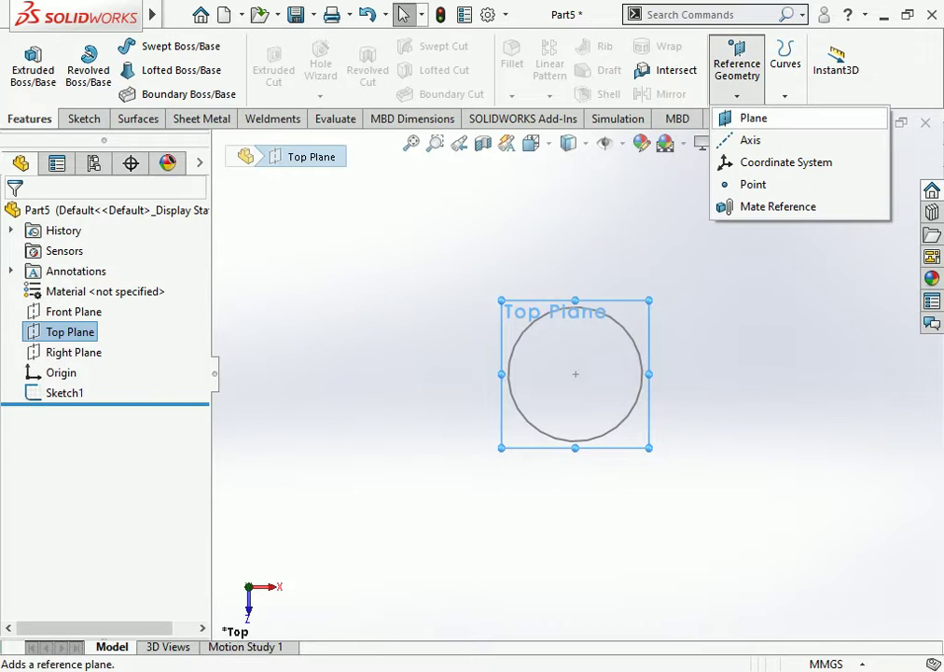
{"action": "left_click", "coordinate": [752, 118]}
{"action": "mouse_move", "coordinate": [458, 280]}
{"action": "middle_mouse_down"}
{"action": "mouse_move", "coordinate": [457, 322]}
{"action": "mouse_move", "coordinate": [420, 285]}
{"action": "middle_mouse_up"}
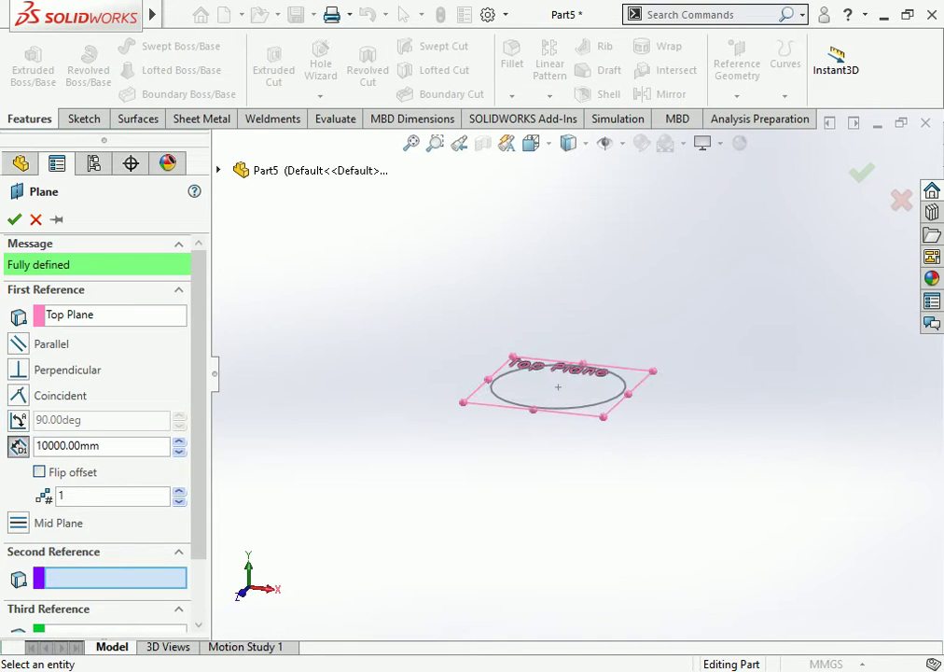
{"action": "left_click", "coordinate": [94, 445]}
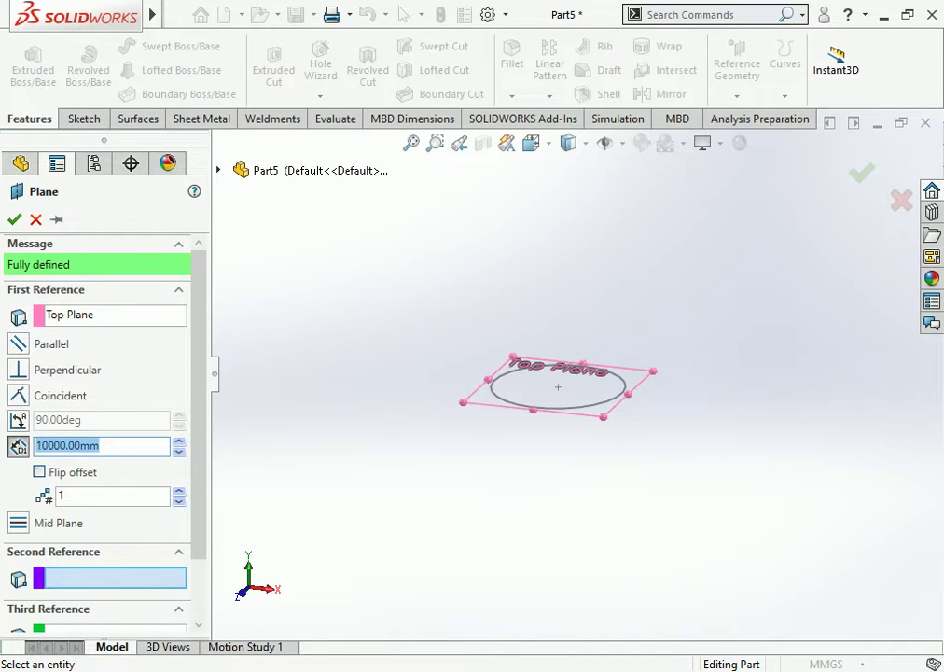
{"action": "type", "text": "6"}
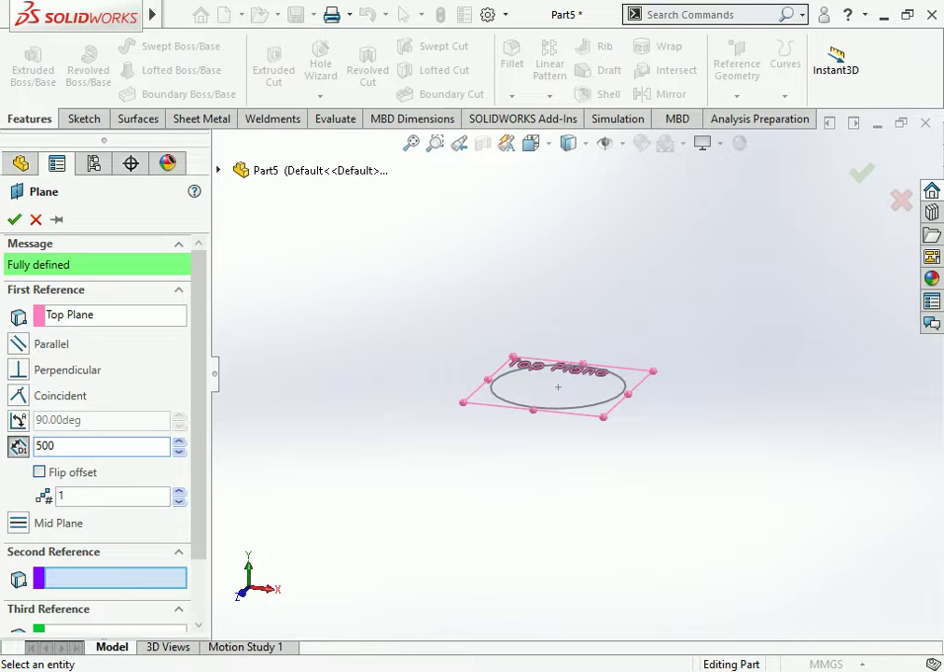
{"action": "type", "text": "0"}
{"action": "key", "text": "Return"}
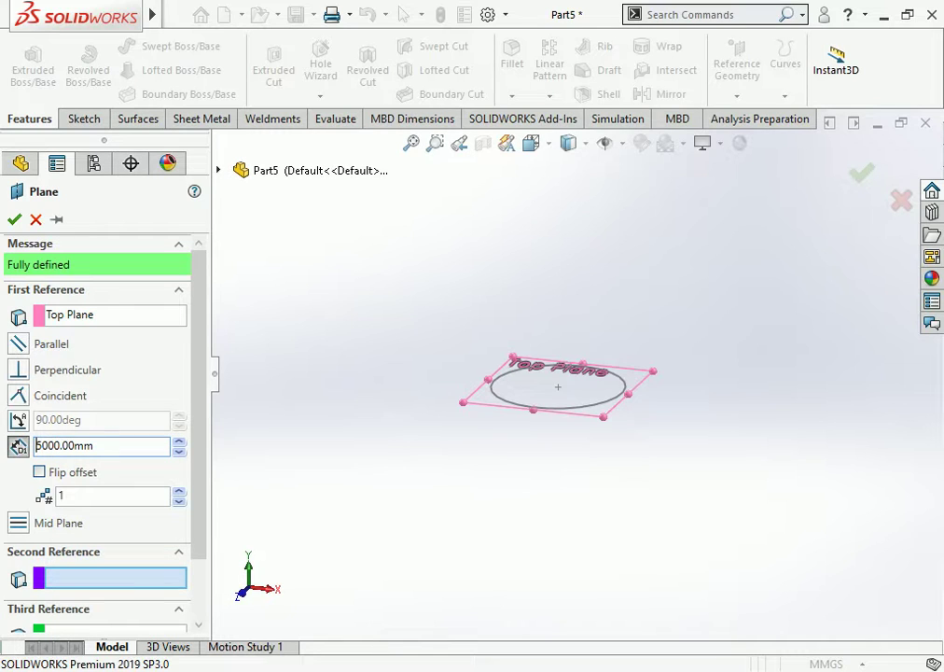
{"action": "key", "text": "Return"}
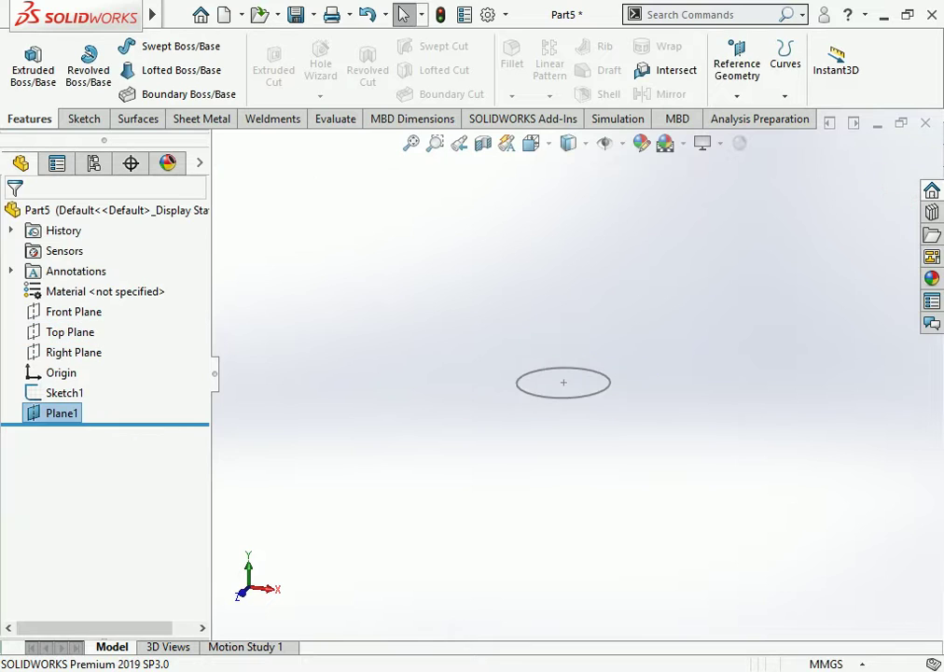
- Start a new sketch on Plane1 and view it from directly above
{"action": "scroll", "coordinate": [572, 376], "scroll_direction": "up", "scroll_amount": 5}
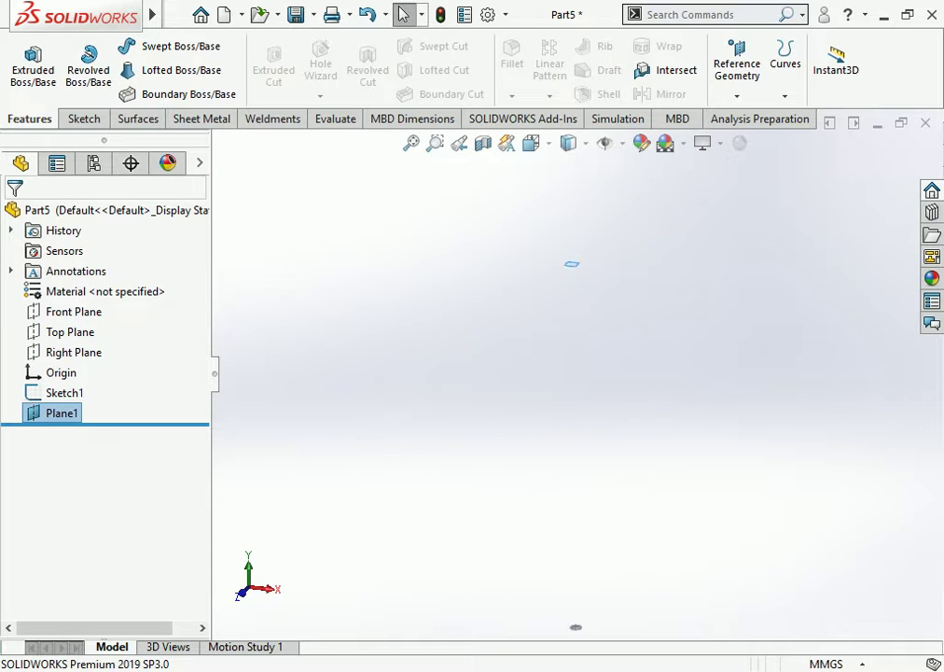
{"action": "scroll", "coordinate": [583, 266], "scroll_direction": "down", "scroll_amount": 5}
{"action": "scroll", "coordinate": [513, 280], "scroll_direction": "down", "scroll_amount": 2}
{"action": "right_click", "coordinate": [479, 313]}
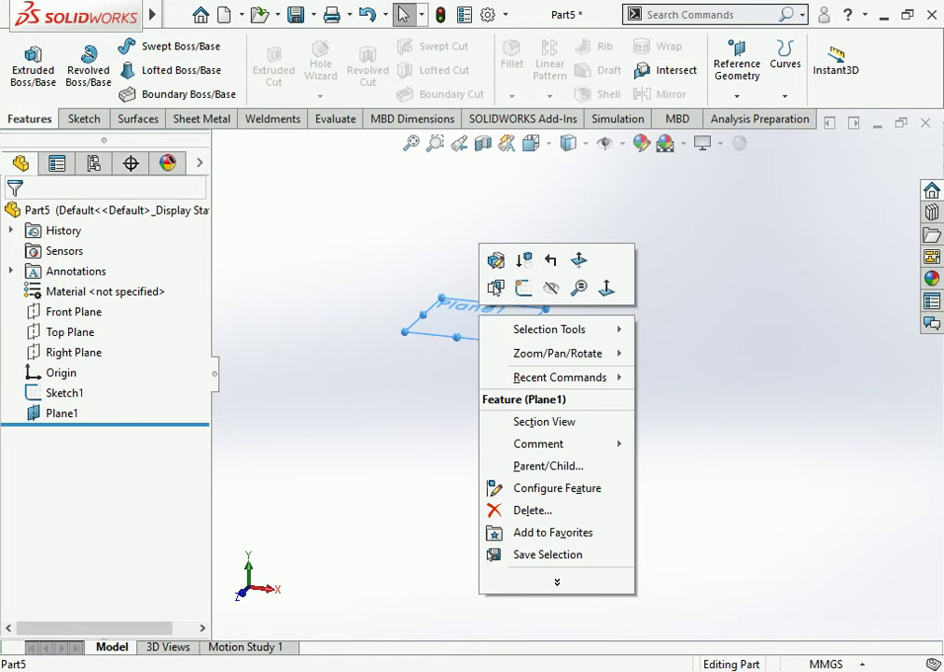
{"action": "left_click", "coordinate": [496, 288]}
{"action": "left_click", "coordinate": [531, 143]}
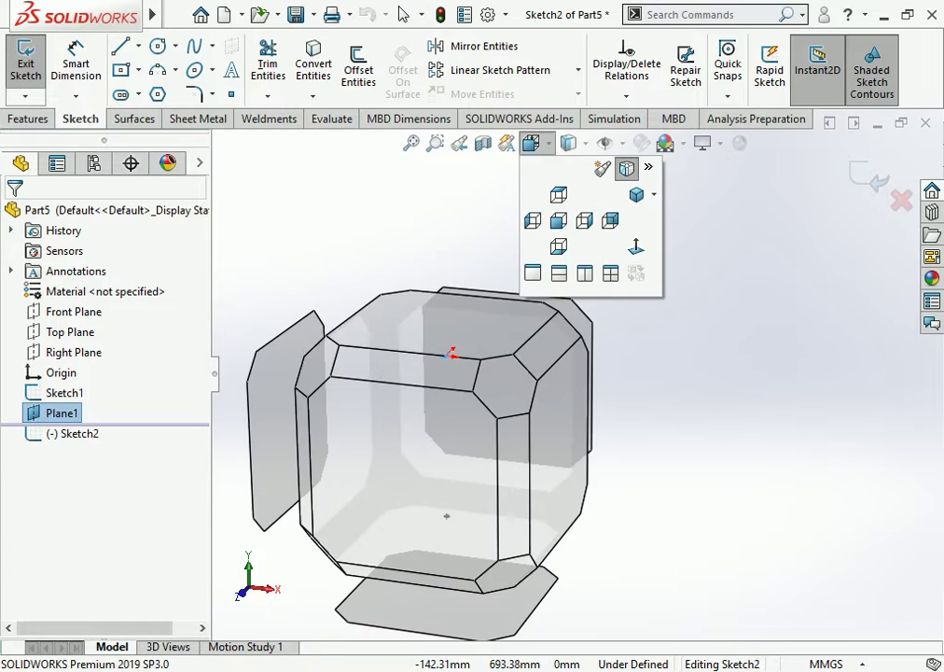
{"action": "left_click", "coordinate": [627, 168]}
{"action": "key", "text": "Escape"}
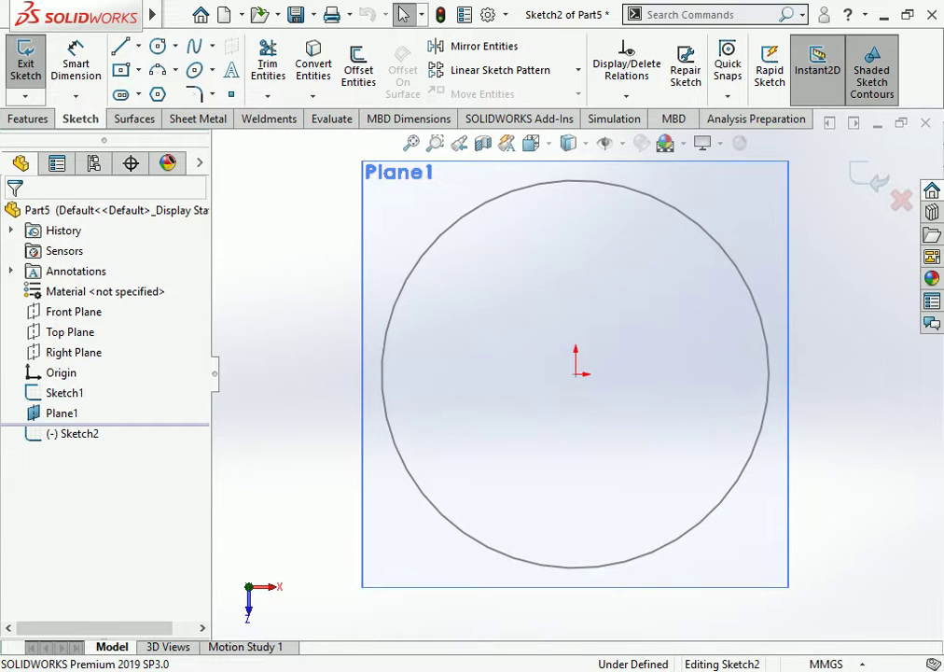
- Draw an origin-centred circle and dimension it to 70 mm diameter
{"action": "left_click", "coordinate": [158, 45]}
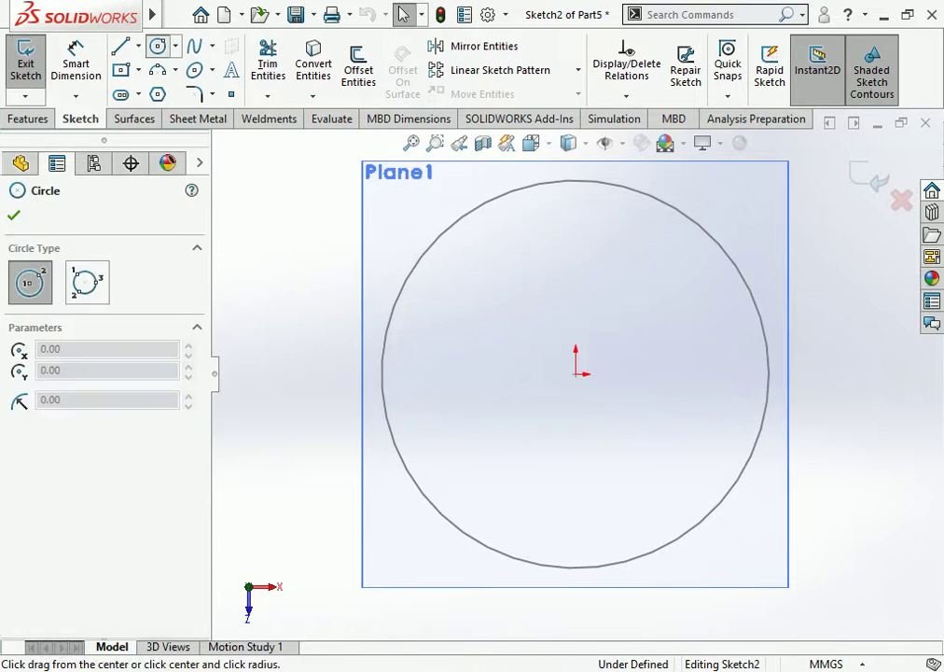
{"action": "left_click", "coordinate": [576, 373]}
{"action": "left_click", "coordinate": [516, 451]}
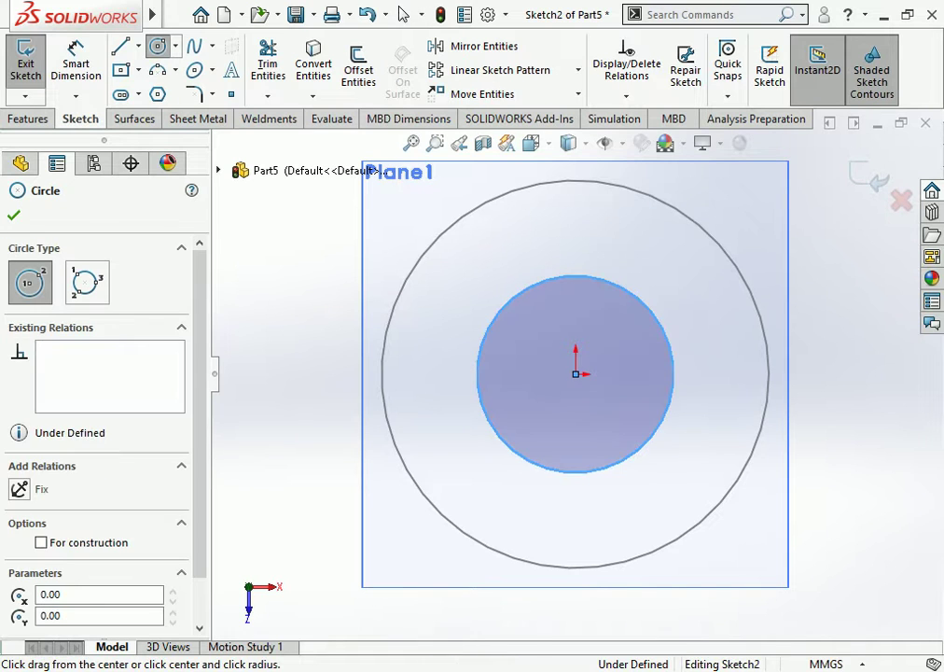
{"action": "left_click", "coordinate": [75, 58]}
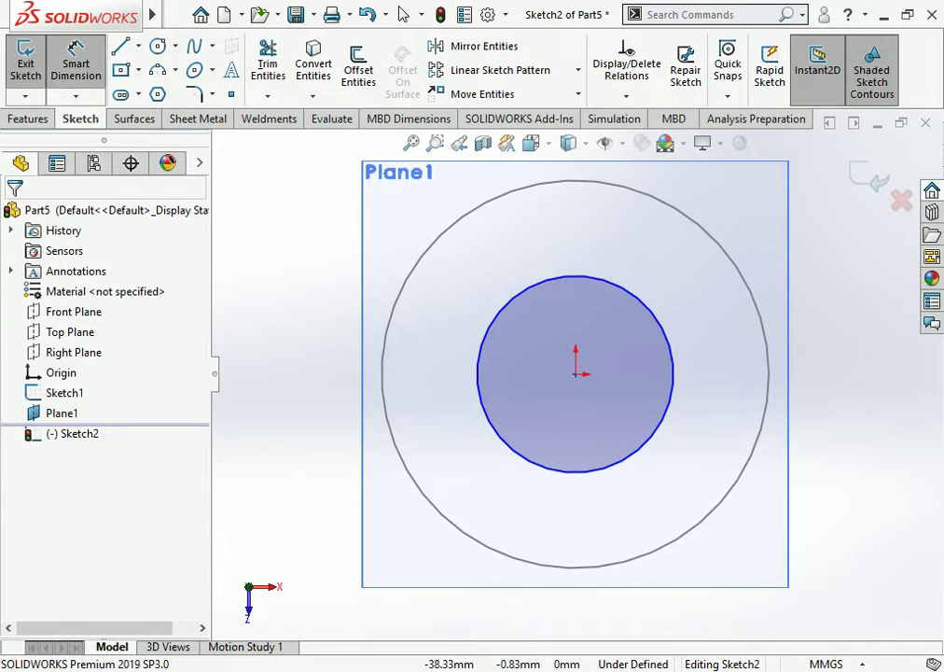
{"action": "left_click", "coordinate": [478, 373]}
{"action": "left_click", "coordinate": [316, 374]}
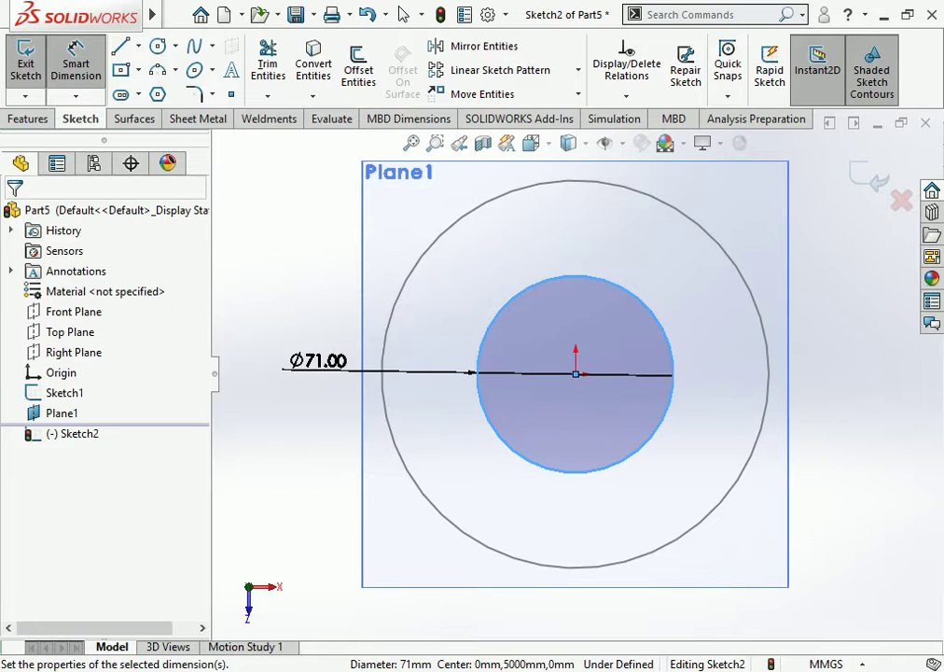
{"action": "type", "text": "70"}
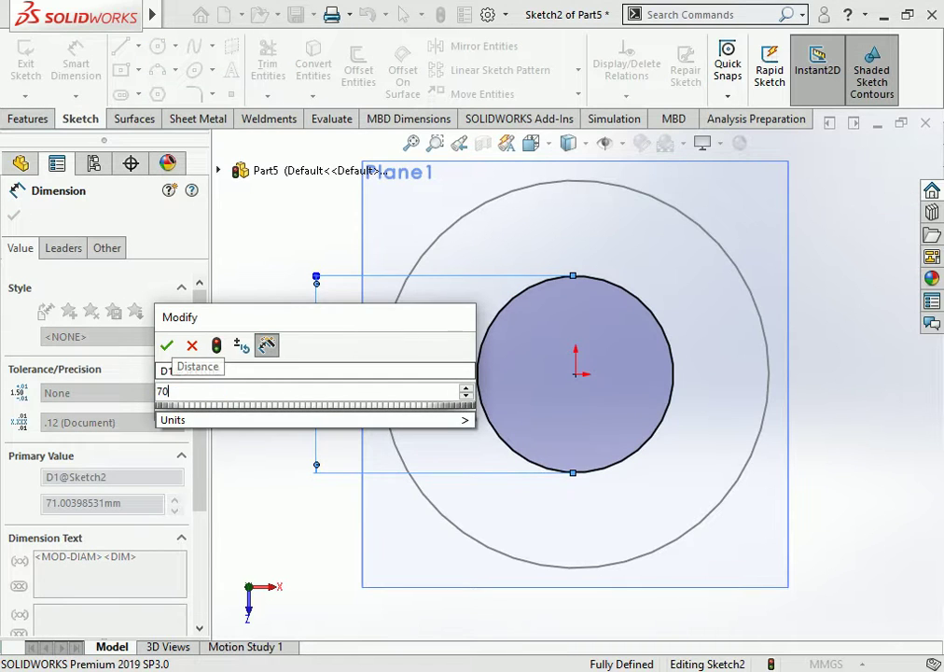
{"action": "key", "text": "Return"}
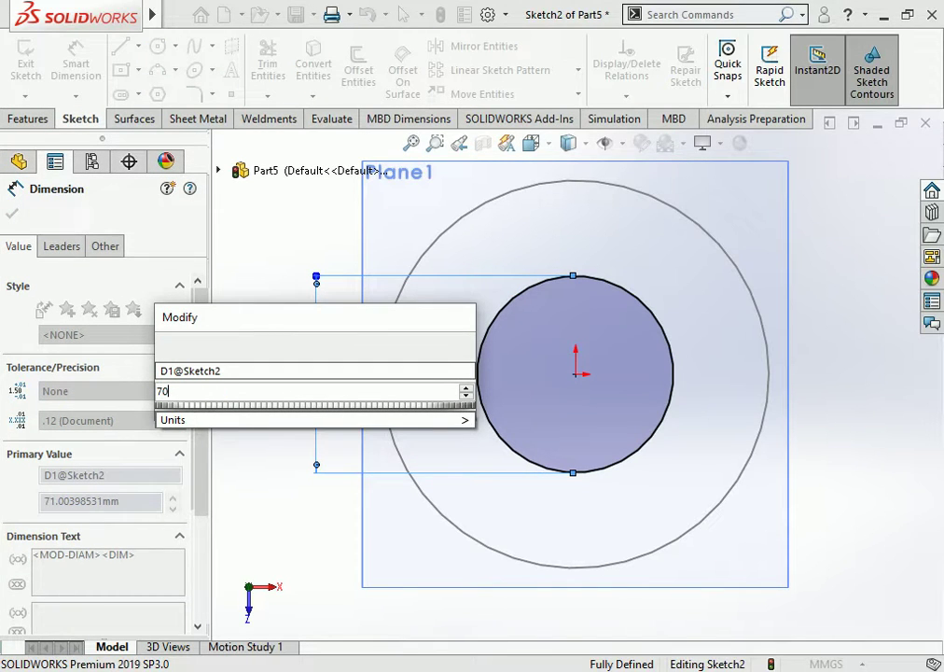
{"action": "key", "text": "Return"}
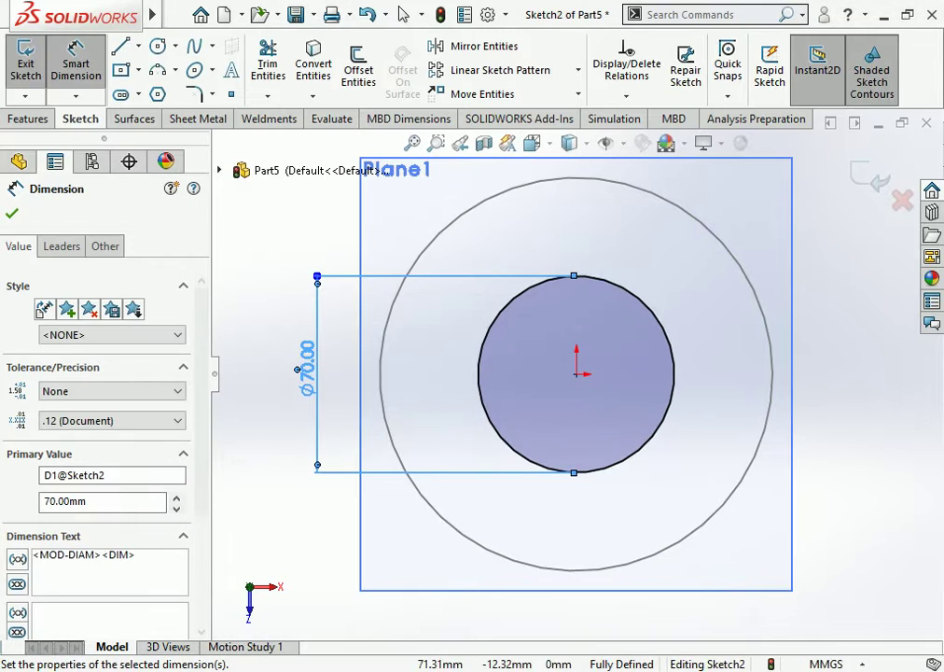
{"action": "scroll", "coordinate": [576, 373], "scroll_direction": "up", "scroll_amount": 1}
{"action": "key", "text": "Escape"}
{"action": "left_click", "coordinate": [404, 15]}
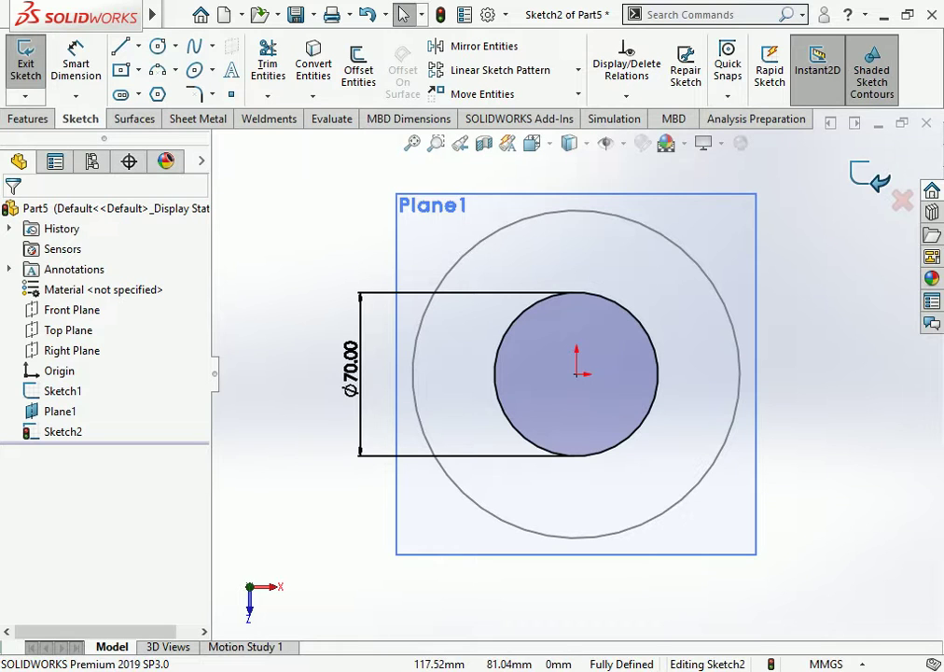
- Exit the circle sketch and hide Plane1
{"action": "left_click", "coordinate": [26, 64]}
{"action": "right_click", "coordinate": [753, 204]}
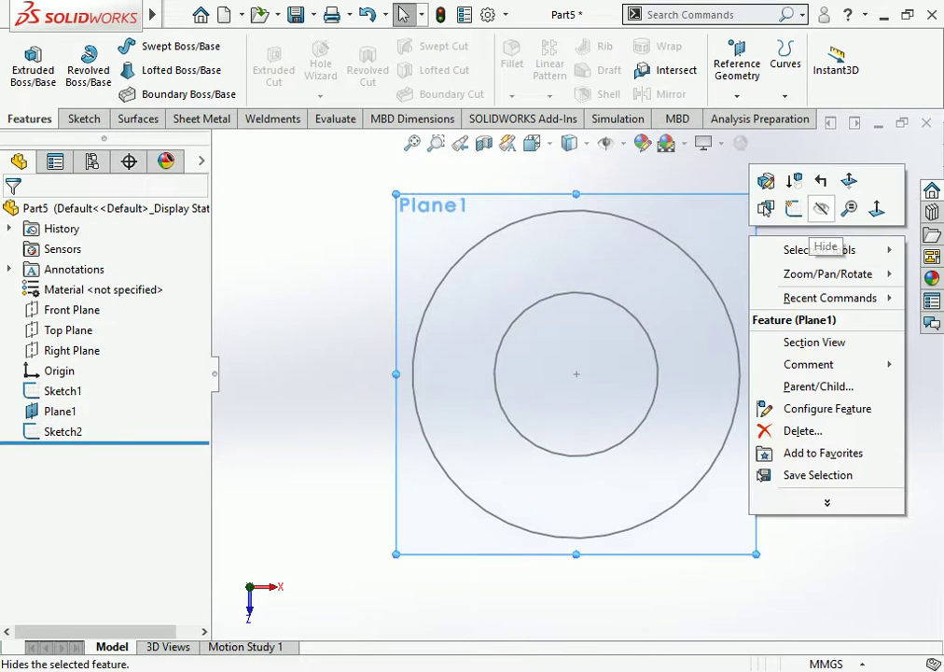
{"action": "left_click", "coordinate": [819, 208]}
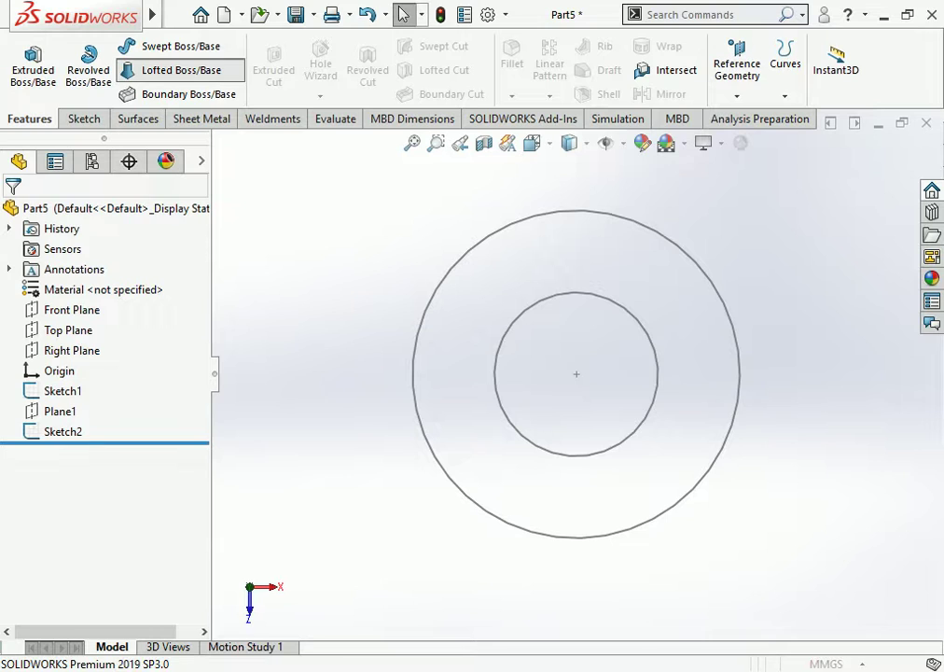
- Loft between Sketch2 and Sketch1 as a thin feature with 3.00 mm wall
{"action": "left_click", "coordinate": [177, 70]}
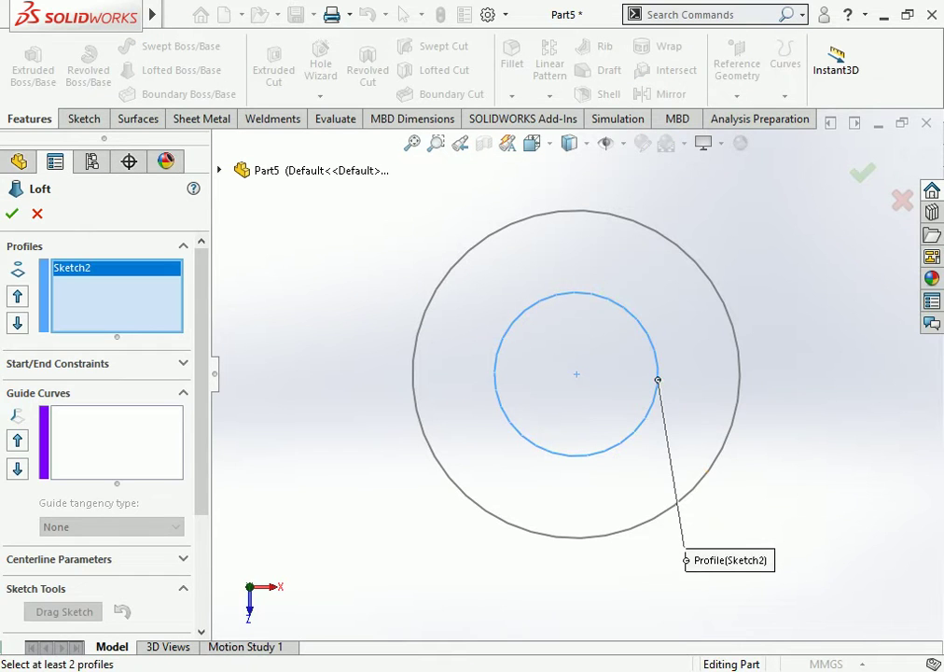
{"action": "left_click", "coordinate": [738, 397]}
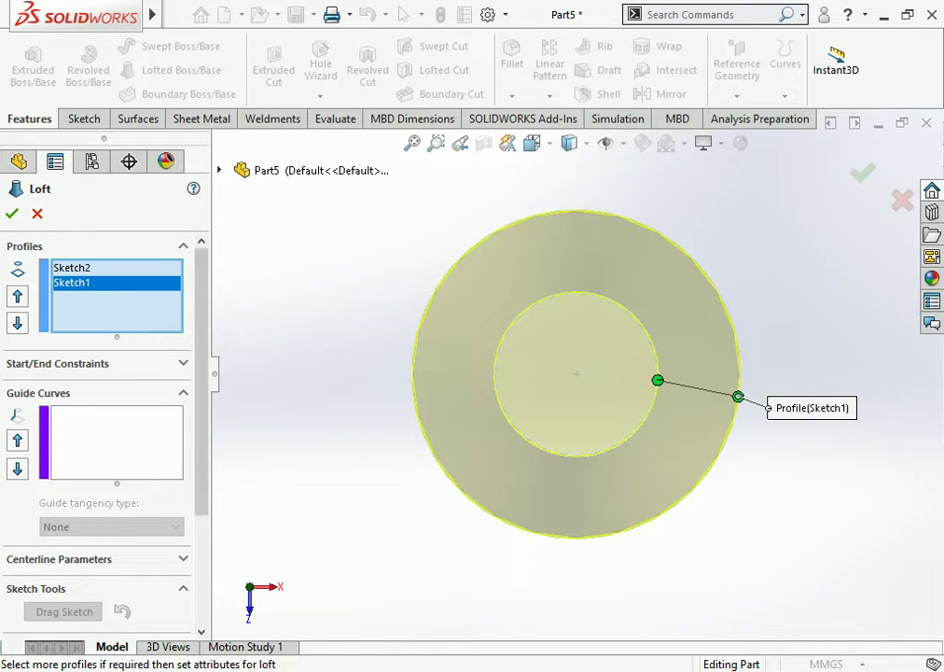
{"action": "scroll", "coordinate": [103, 420], "scroll_direction": "down", "scroll_amount": 3}
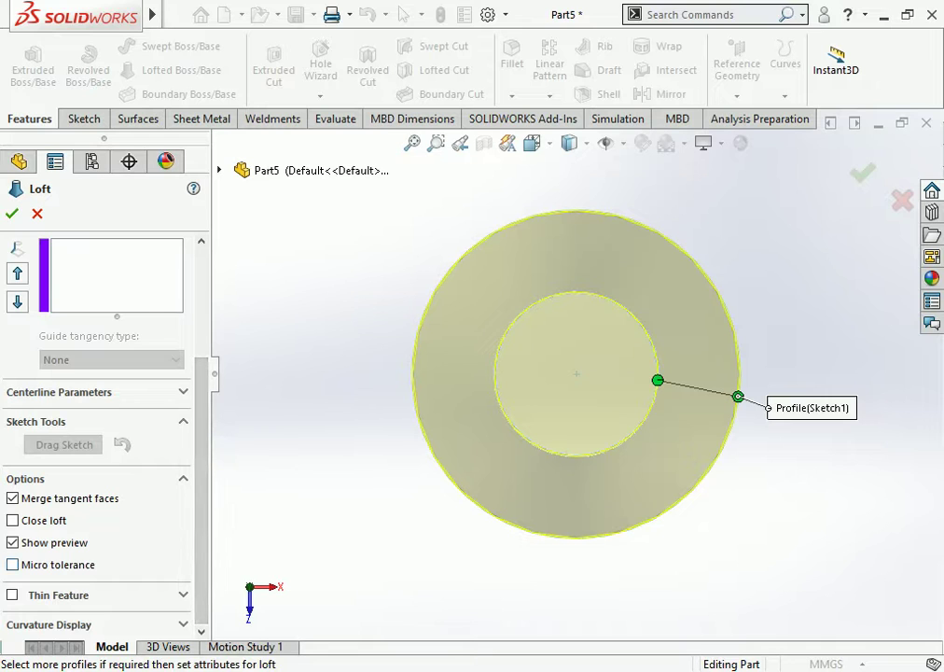
{"action": "left_click", "coordinate": [12, 595]}
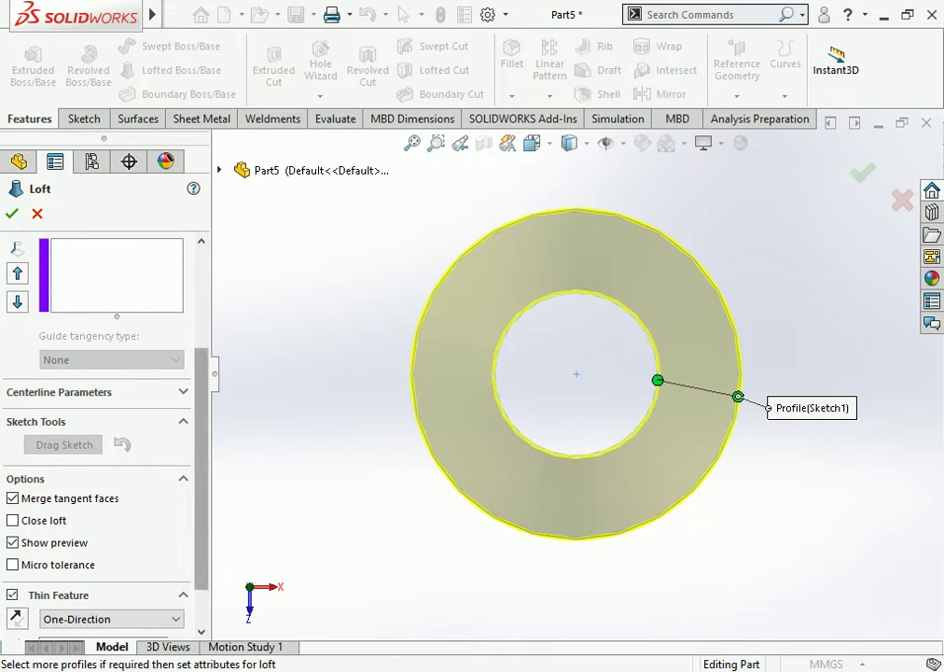
{"action": "scroll", "coordinate": [103, 420], "scroll_direction": "down", "scroll_amount": 1}
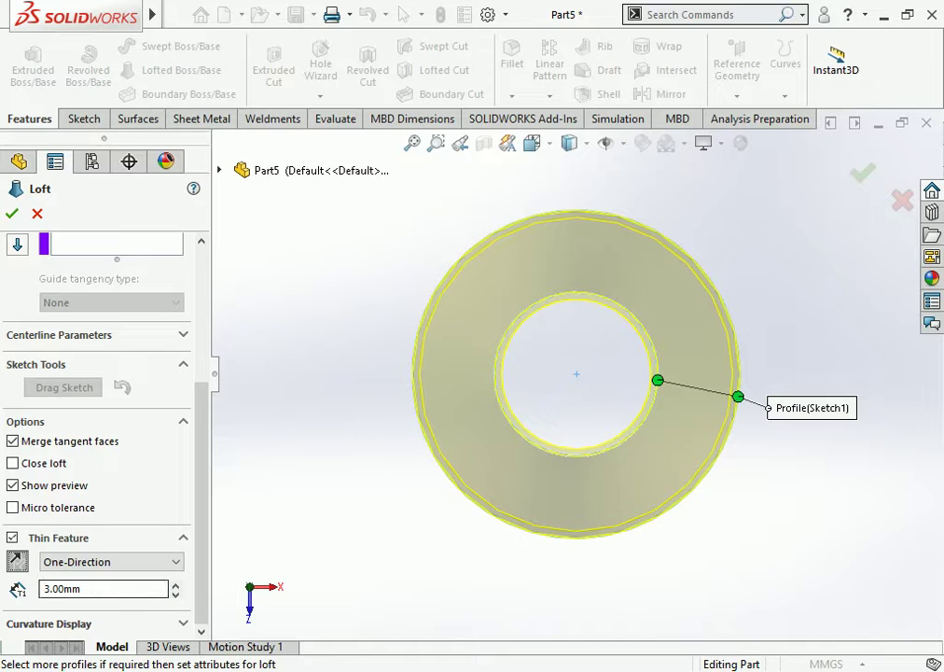
{"action": "left_click", "coordinate": [103, 589]}
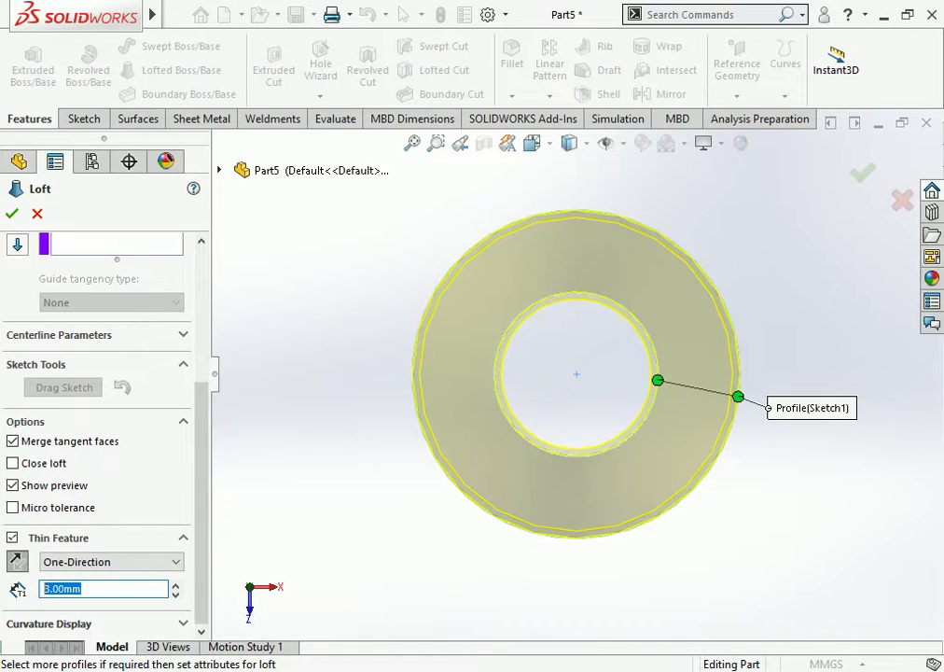
{"action": "scroll", "coordinate": [664, 297], "scroll_direction": "down", "scroll_amount": 2}
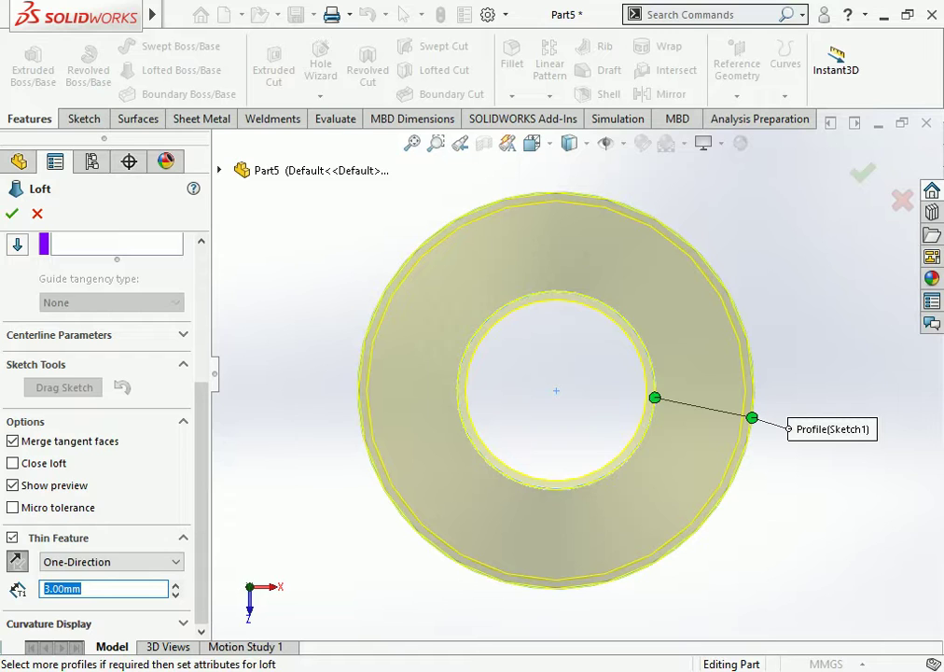
{"action": "key", "text": "Return"}
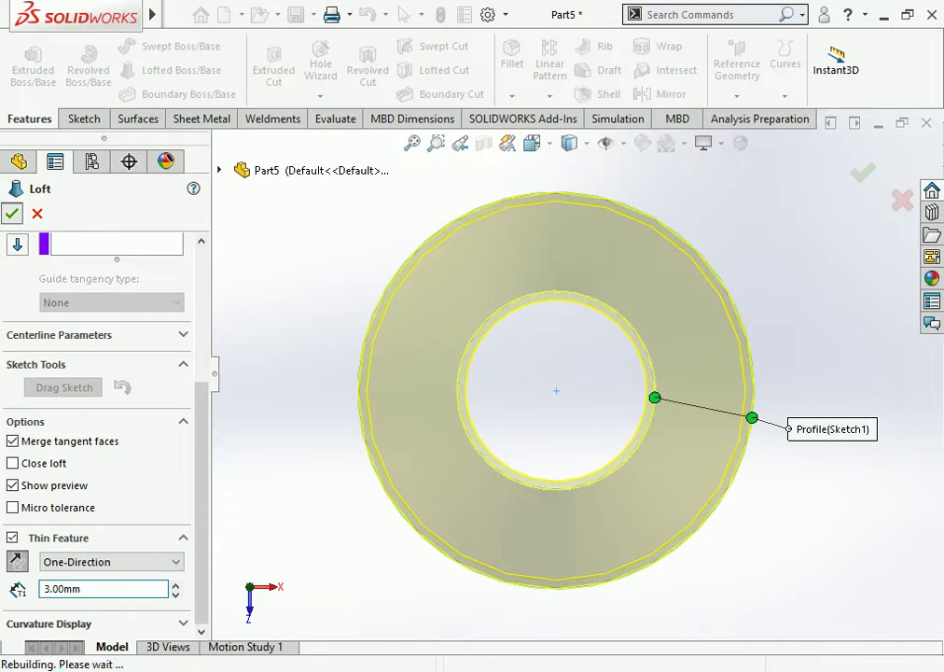
{"action": "scroll", "coordinate": [576, 371], "scroll_direction": "up", "scroll_amount": 3}
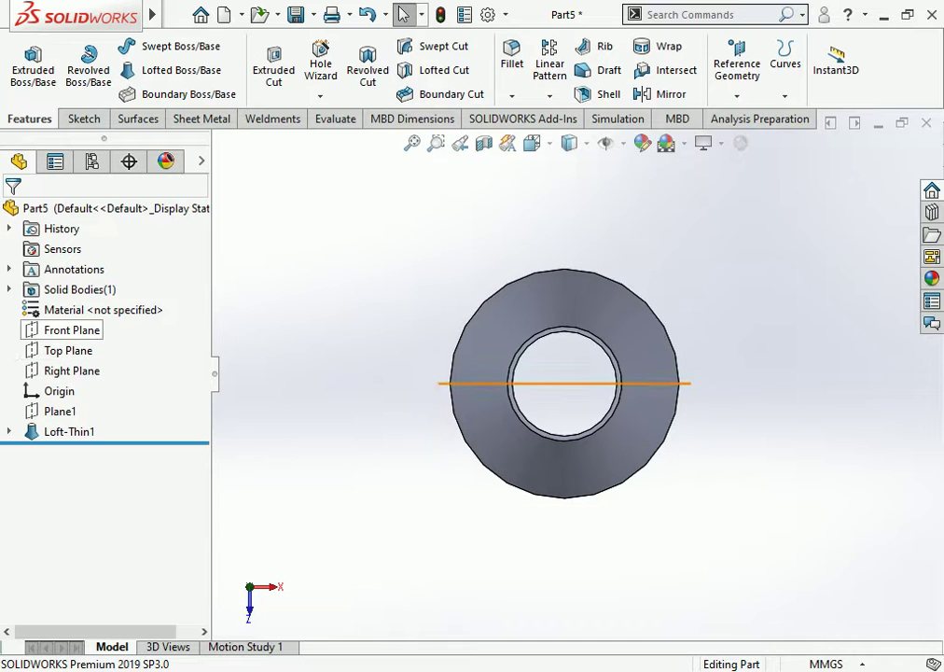
- Start a sketch on the Front Plane, viewed from the front
{"action": "left_click", "coordinate": [72, 330]}
{"action": "left_click", "coordinate": [79, 306]}
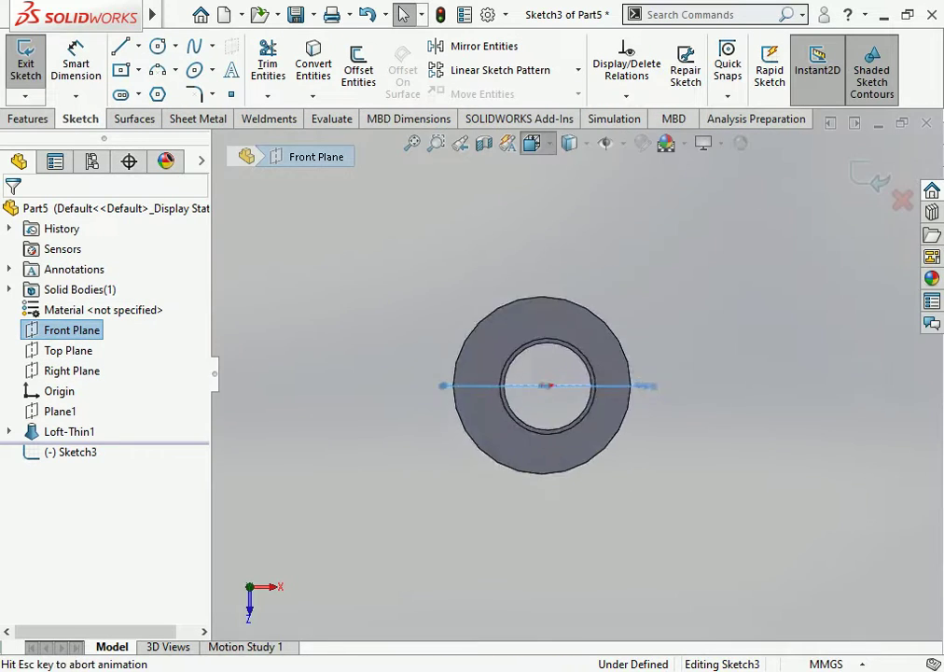
{"action": "left_click", "coordinate": [532, 143]}
{"action": "left_click", "coordinate": [579, 216]}
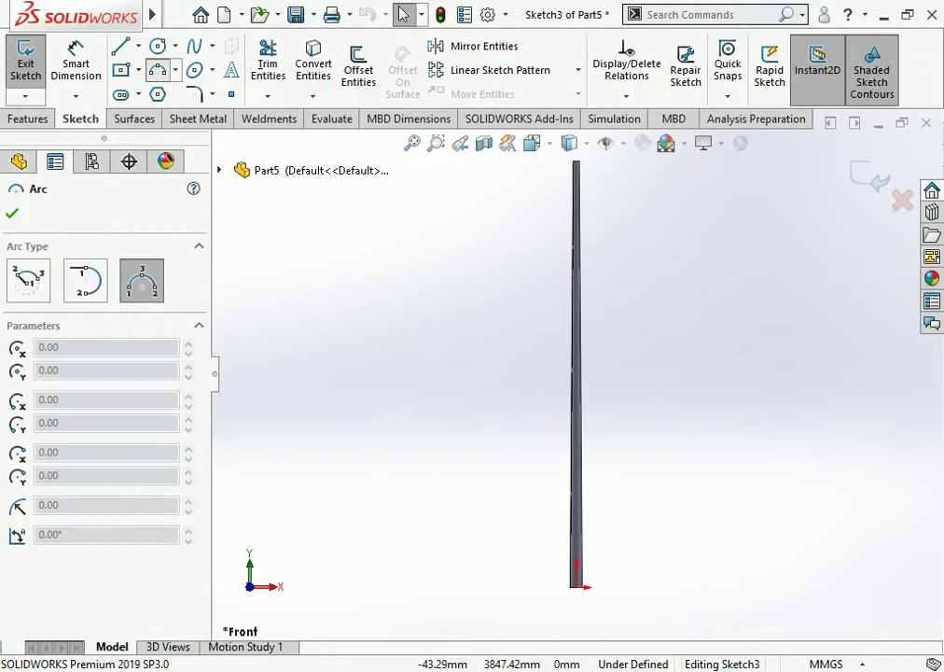
{"action": "scroll", "coordinate": [598, 347], "scroll_direction": "up", "scroll_amount": 2}
{"action": "scroll", "coordinate": [598, 346], "scroll_direction": "down", "scroll_amount": 3}
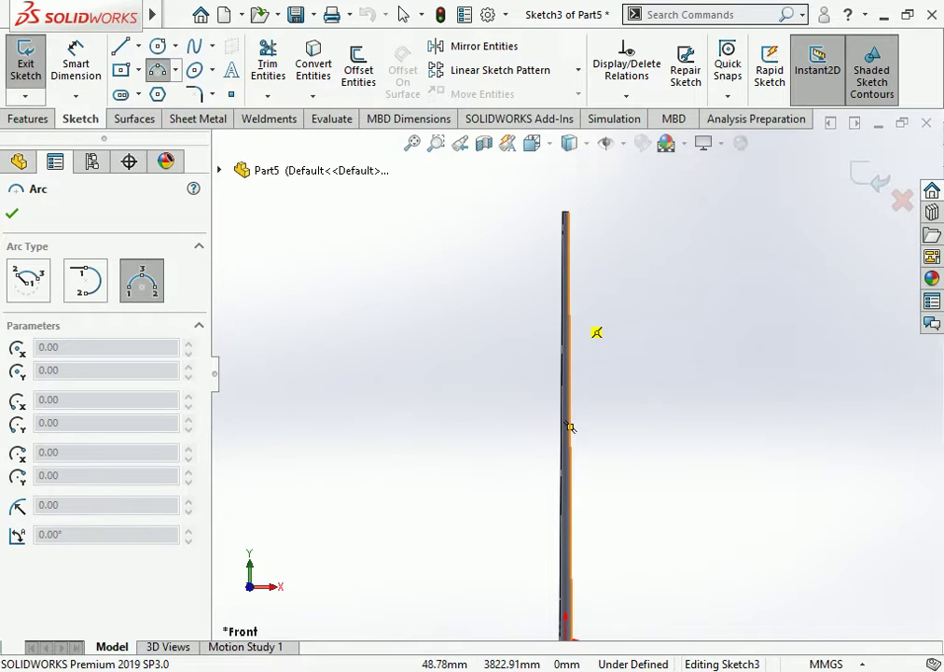
- Draw two three-point arcs curving right from the pole, then exit the sketch
{"action": "left_click", "coordinate": [570, 313]}
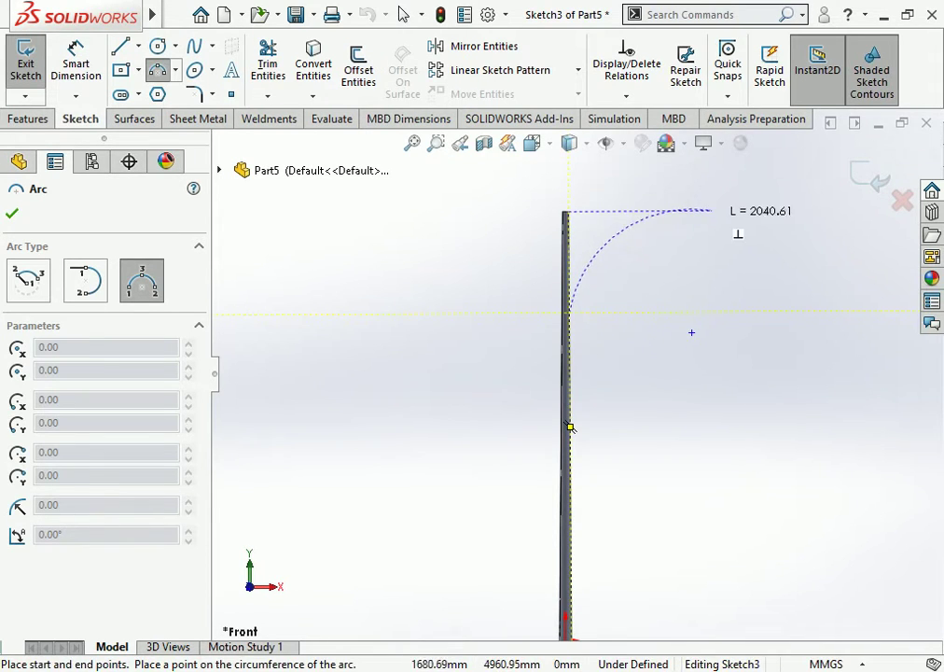
{"action": "left_click", "coordinate": [701, 211]}
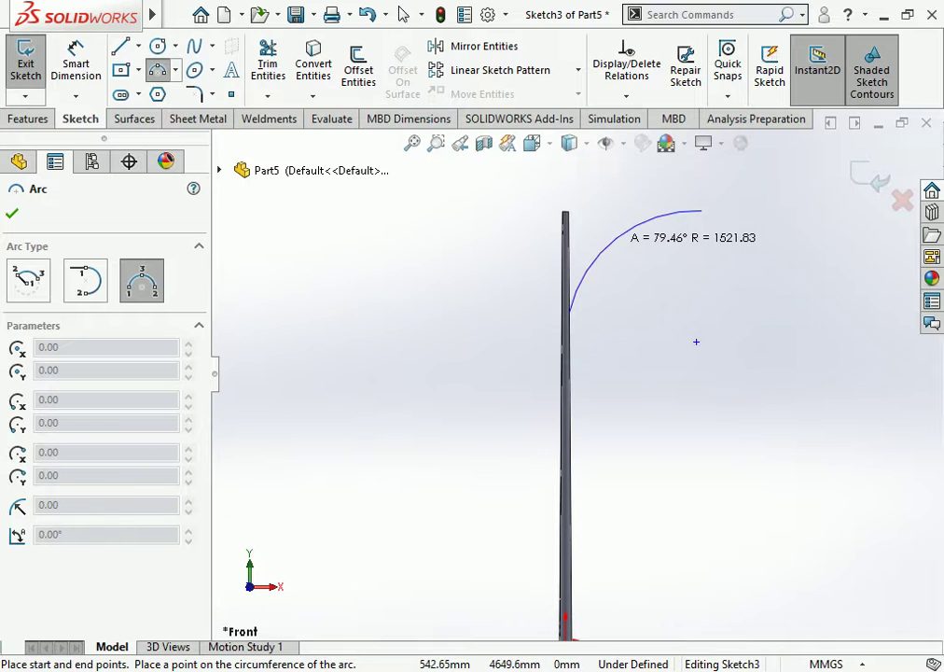
{"action": "left_click", "coordinate": [696, 341]}
{"action": "scroll", "coordinate": [658, 236], "scroll_direction": "down", "scroll_amount": 2}
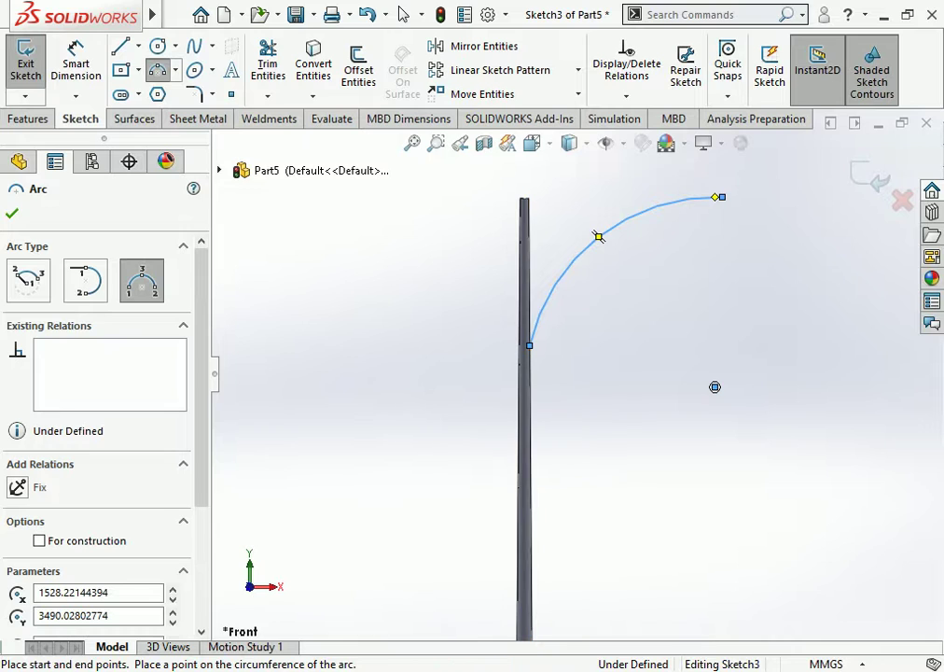
{"action": "left_click", "coordinate": [530, 510]}
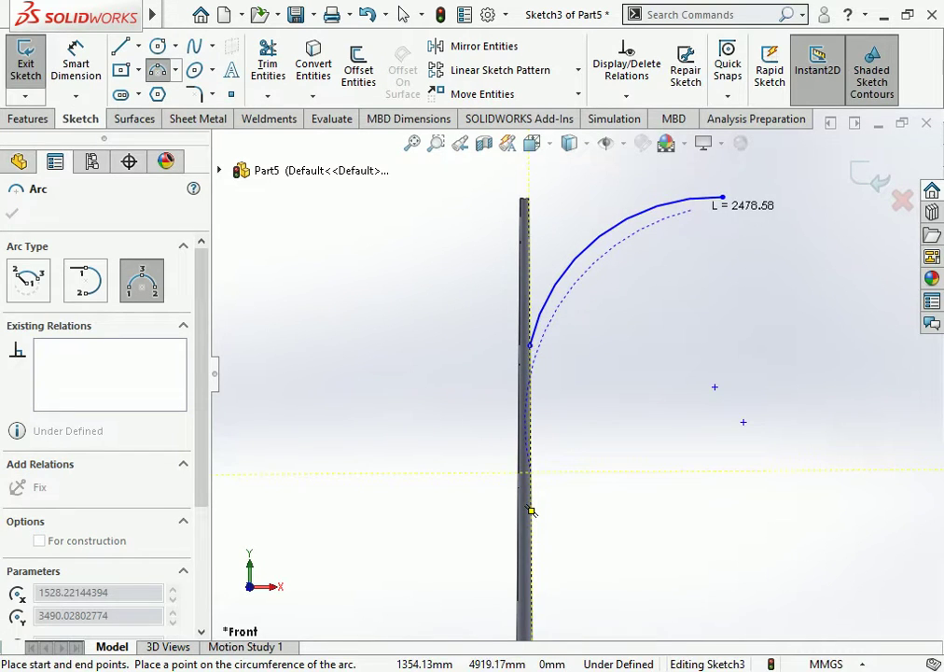
{"action": "left_click", "coordinate": [722, 198]}
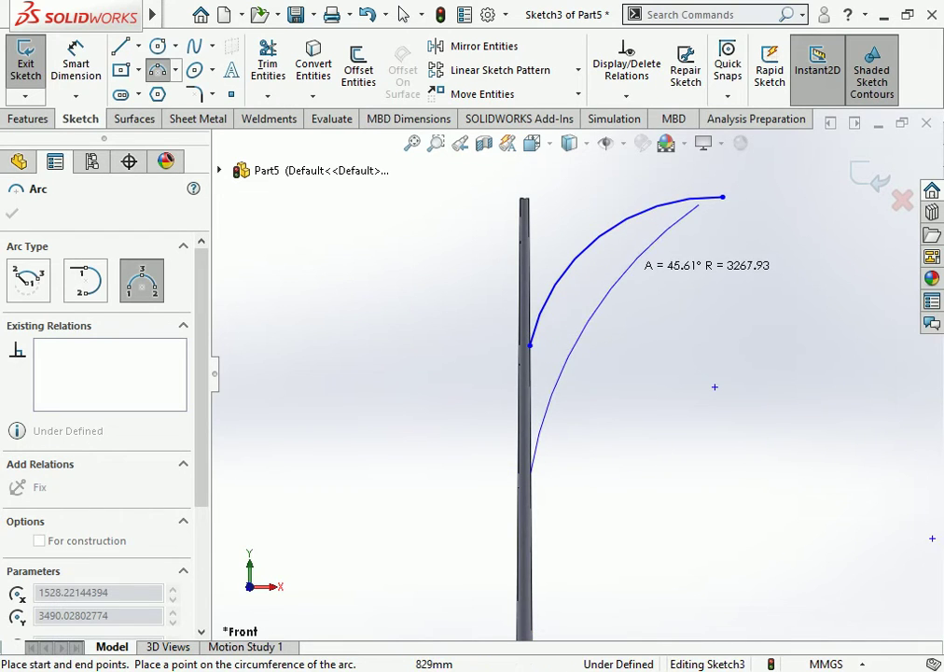
{"action": "left_click", "coordinate": [597, 238]}
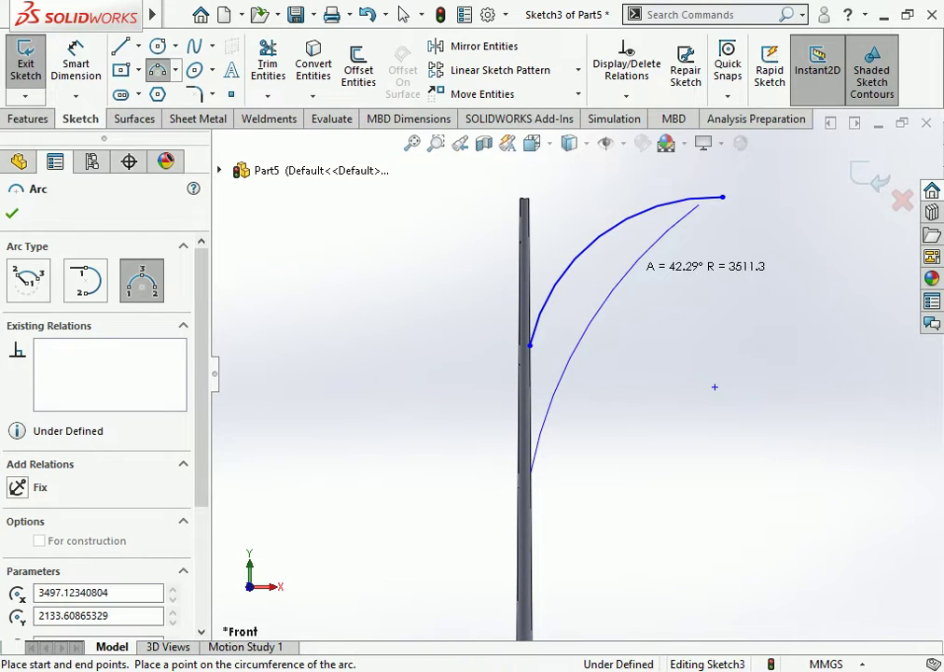
{"action": "left_click", "coordinate": [590, 322]}
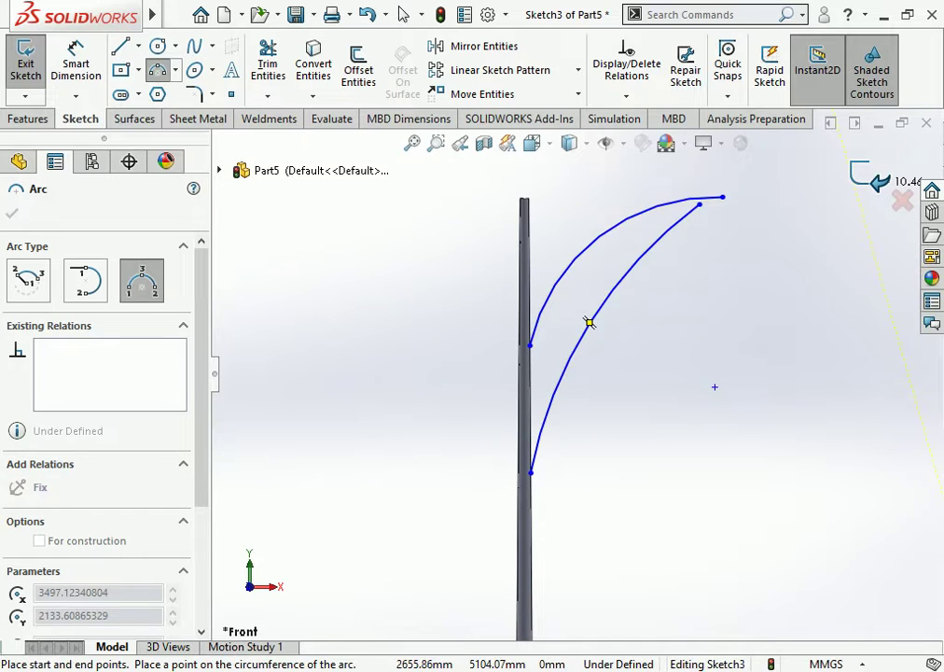
{"action": "key", "text": "Escape"}
{"action": "key", "text": "ctrl+b"}
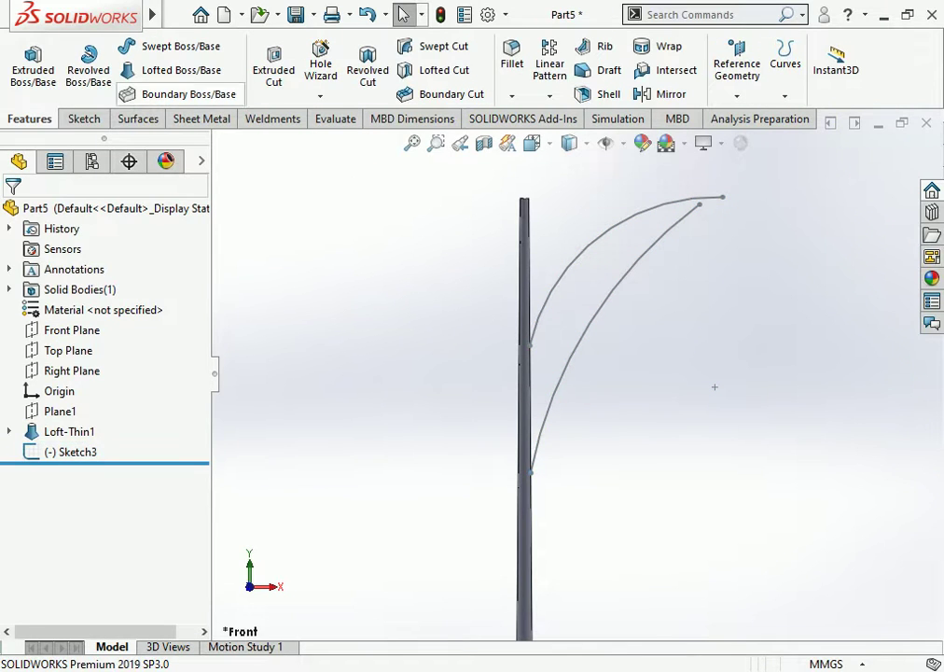
- Start a structural member with the pipe 33.7 x 4.0 profile
{"action": "left_click", "coordinate": [271, 118]}
{"action": "left_click", "coordinate": [134, 65]}
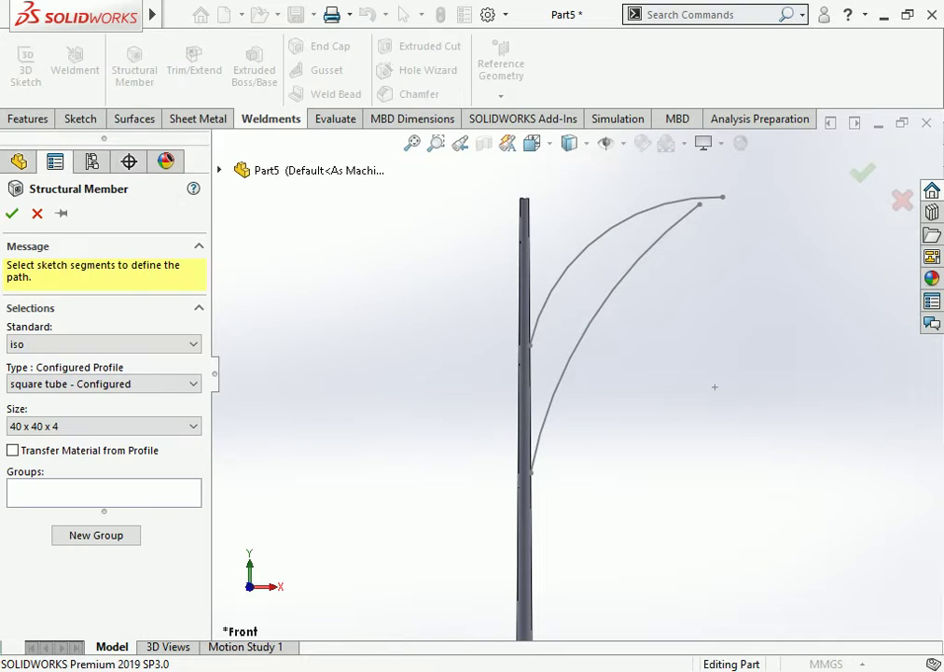
{"action": "left_click", "coordinate": [103, 425]}
{"action": "left_click", "coordinate": [102, 384]}
{"action": "left_click", "coordinate": [102, 384]}
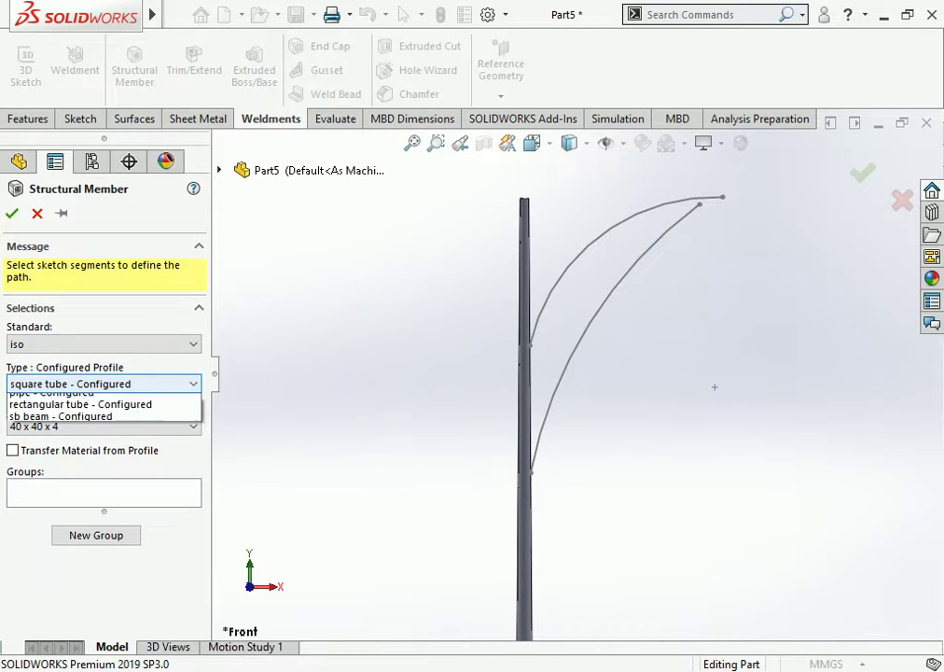
{"action": "left_click", "coordinate": [51, 425]}
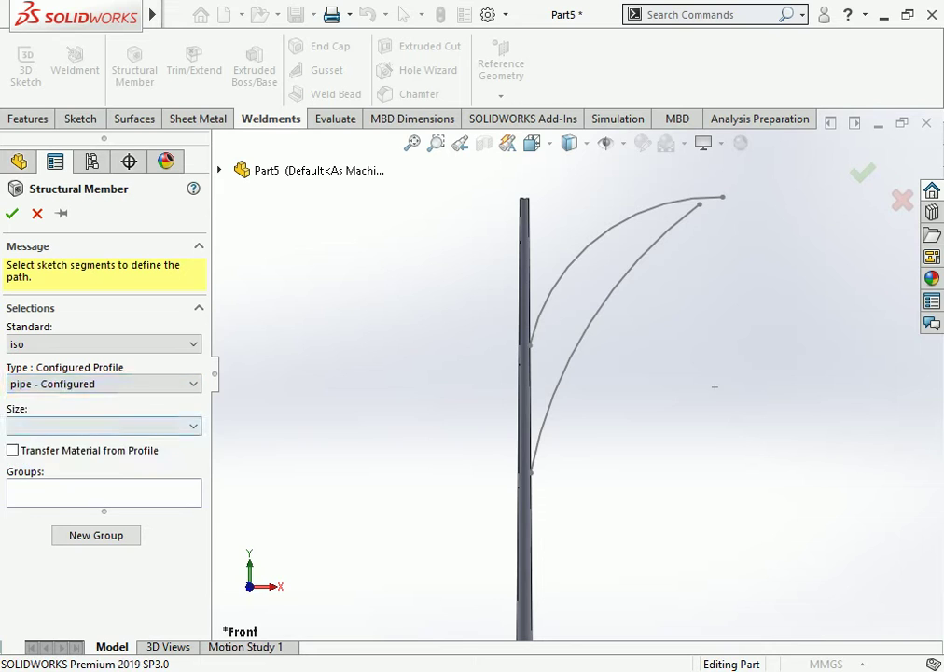
{"action": "left_click", "coordinate": [102, 426]}
{"action": "left_click", "coordinate": [47, 472]}
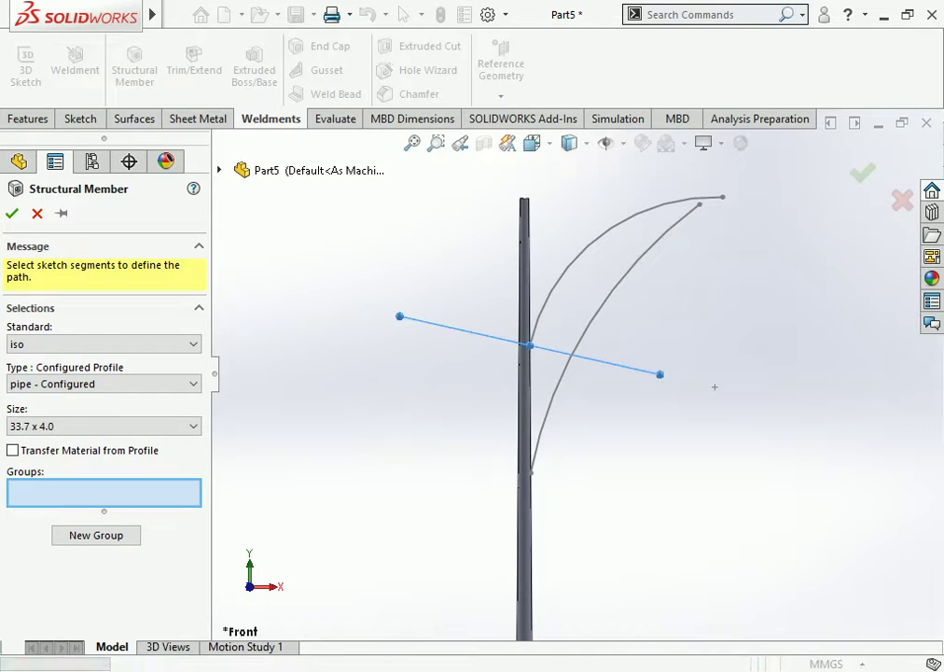
- Run the pipe member along the upper arc and confirm it
{"action": "left_click", "coordinate": [587, 244]}
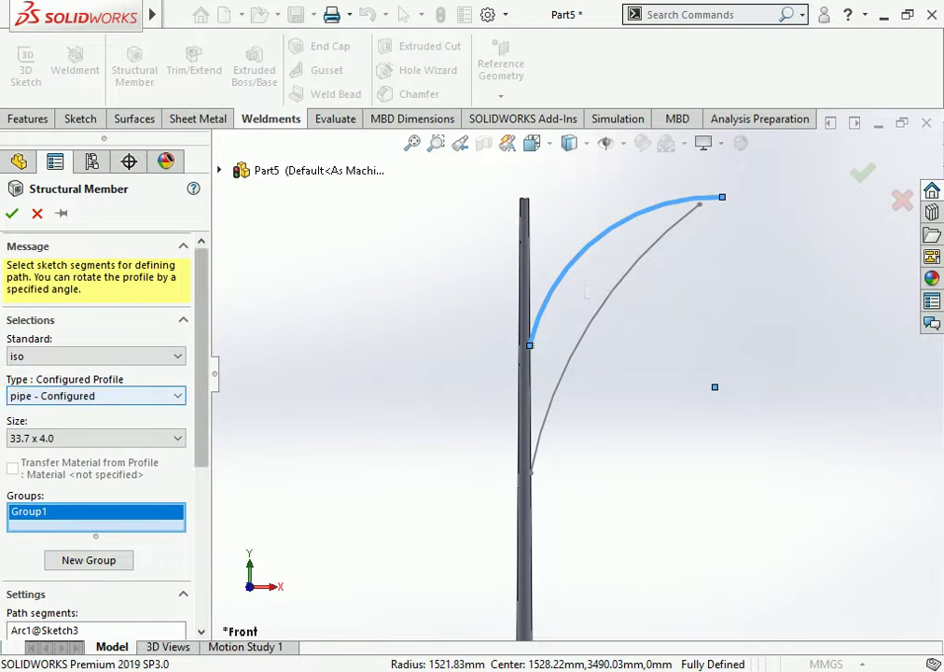
{"action": "scroll", "coordinate": [93, 395], "scroll_direction": "down", "scroll_amount": 3}
{"action": "scroll", "coordinate": [94, 396], "scroll_direction": "down", "scroll_amount": 1}
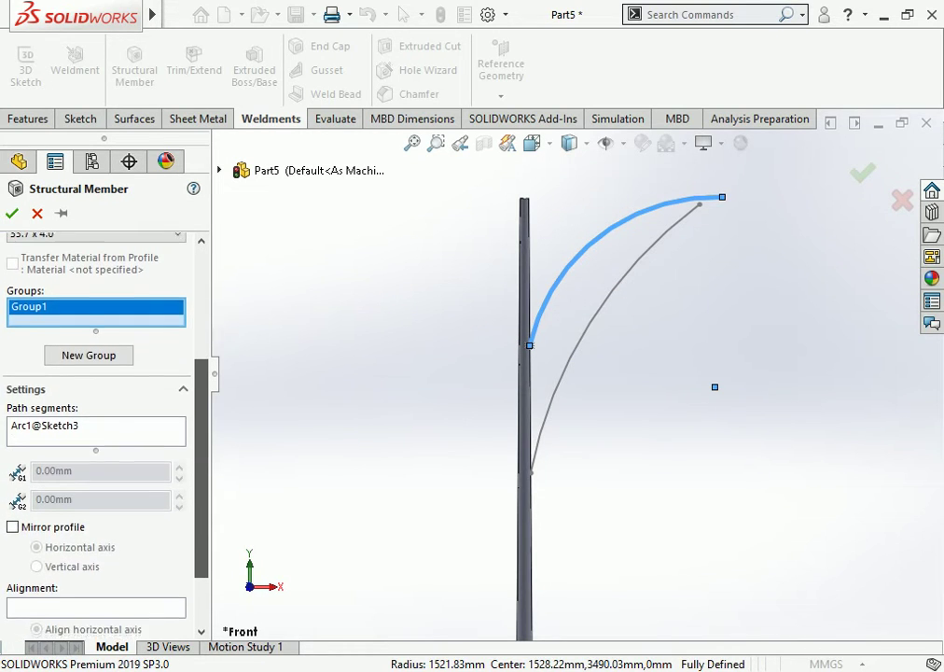
{"action": "scroll", "coordinate": [93, 396], "scroll_direction": "down", "scroll_amount": 2}
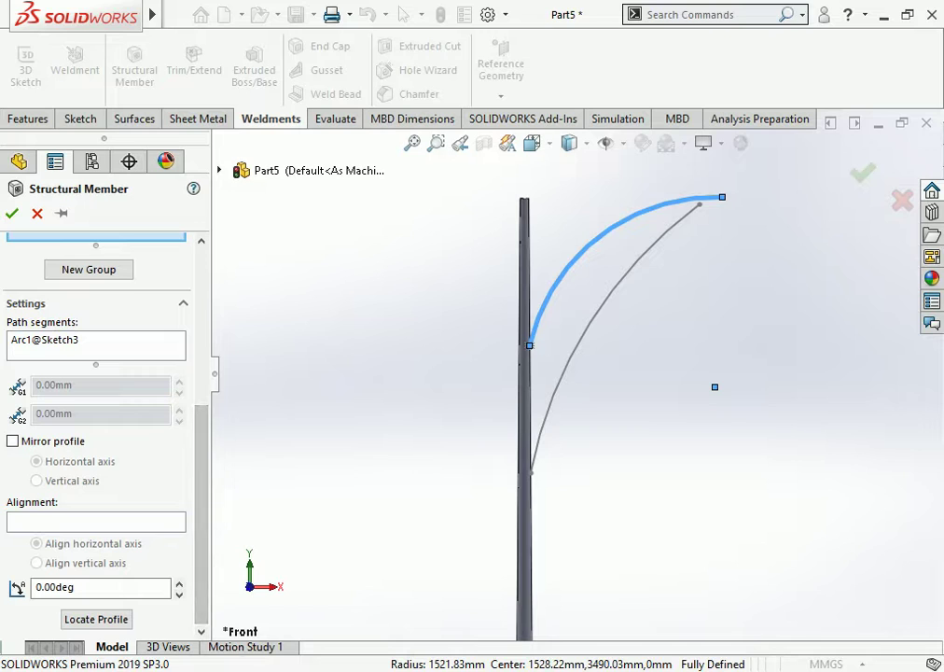
{"action": "scroll", "coordinate": [93, 396], "scroll_direction": "up", "scroll_amount": 6}
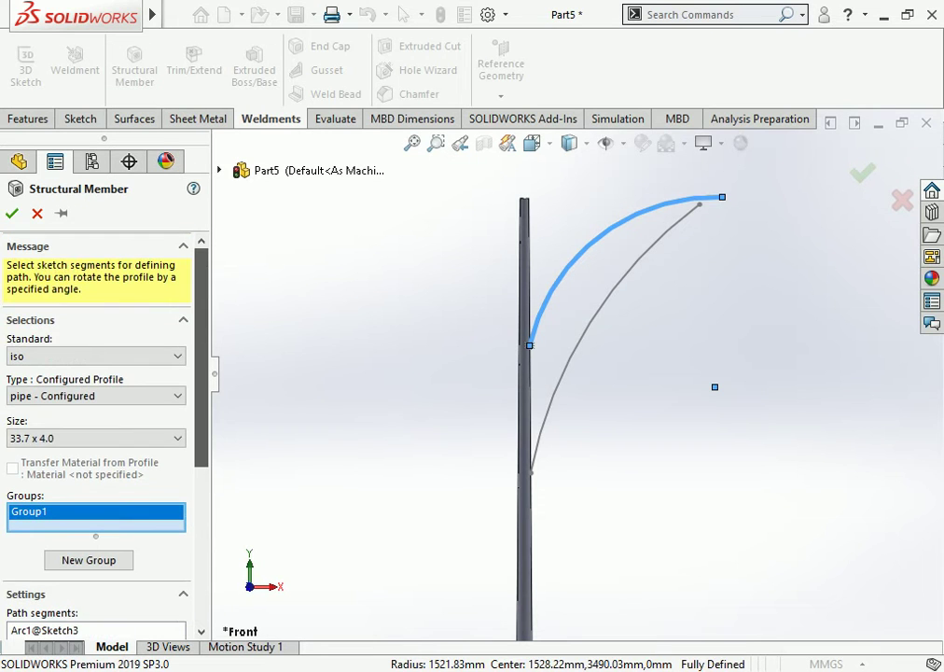
{"action": "scroll", "coordinate": [93, 396], "scroll_direction": "down", "scroll_amount": 1}
{"action": "scroll", "coordinate": [93, 395], "scroll_direction": "down", "scroll_amount": 2}
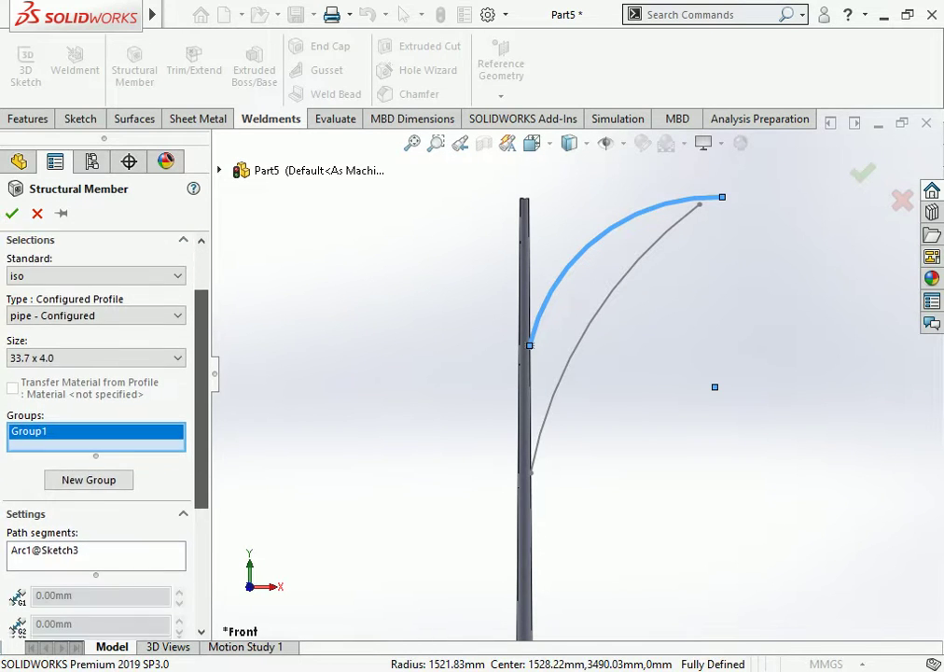
{"action": "scroll", "coordinate": [94, 396], "scroll_direction": "down", "scroll_amount": 1}
{"action": "scroll", "coordinate": [93, 396], "scroll_direction": "down", "scroll_amount": 3}
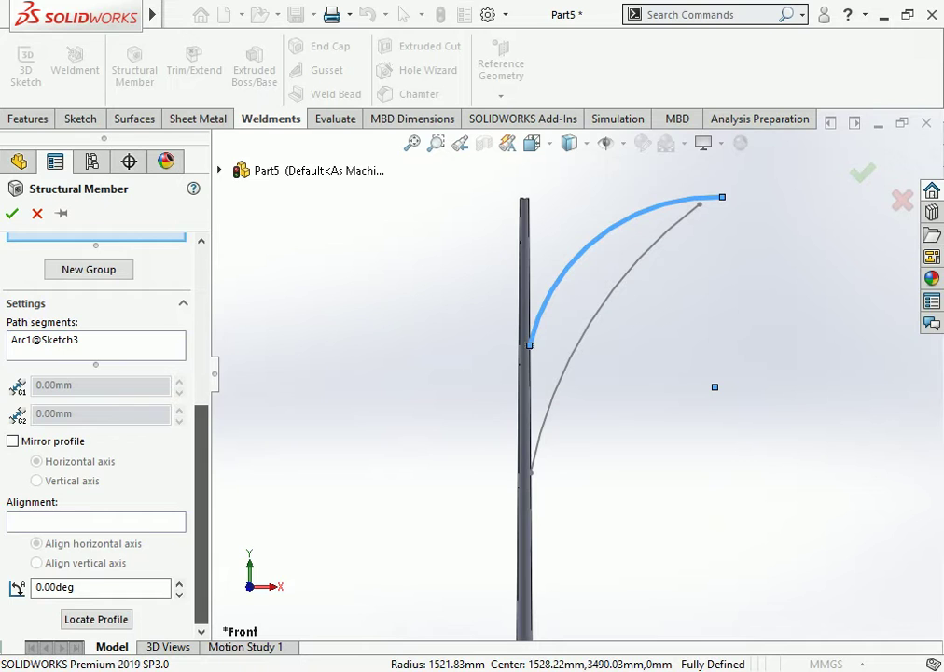
{"action": "scroll", "coordinate": [94, 395], "scroll_direction": "up", "scroll_amount": 4}
{"action": "scroll", "coordinate": [93, 396], "scroll_direction": "up", "scroll_amount": 1}
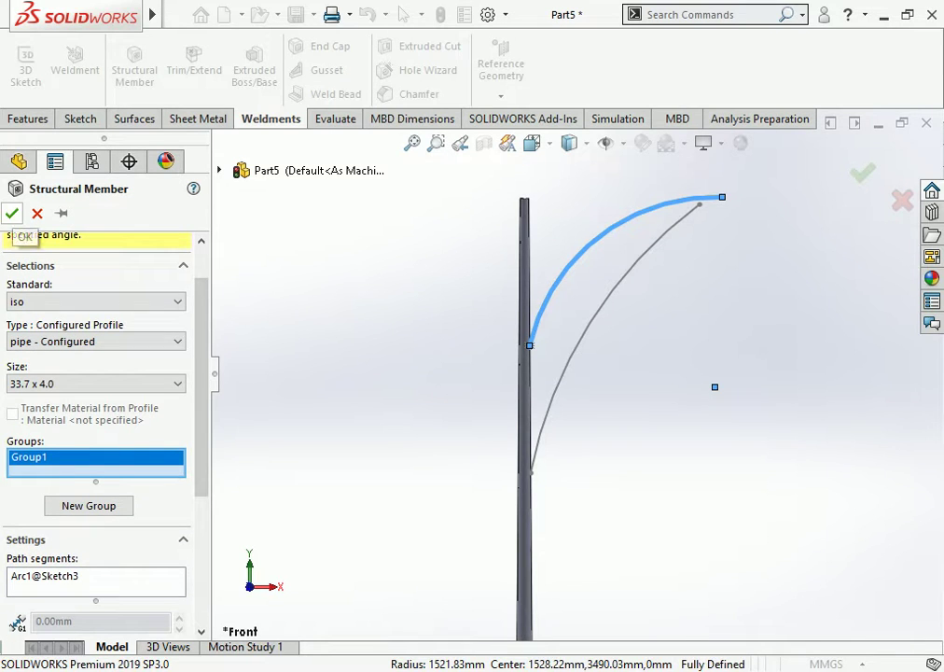
{"action": "left_click", "coordinate": [11, 213]}
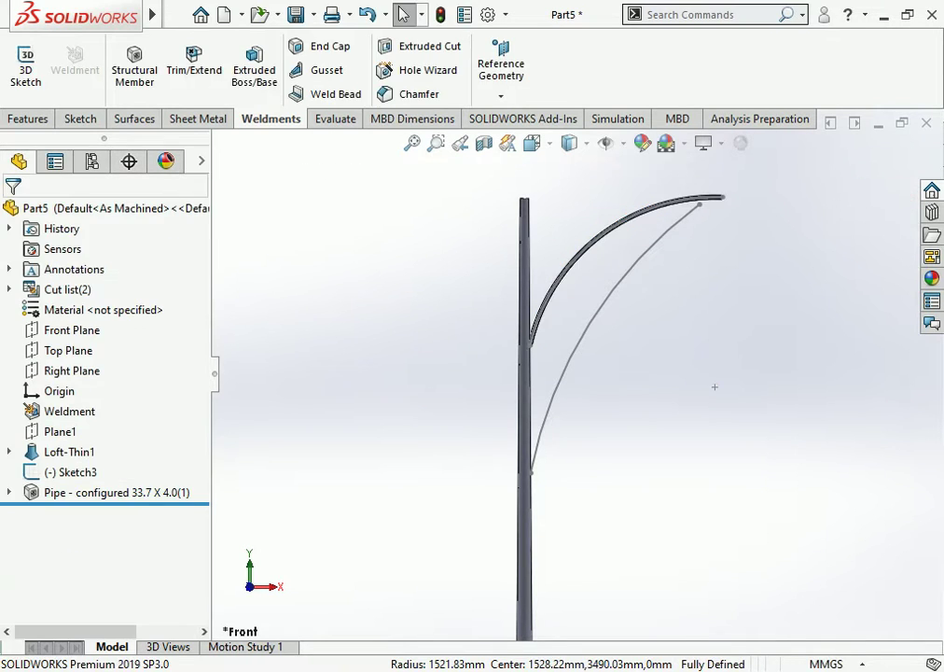
- Add a second 33.7 x 4.0 pipe member along the lower arc
{"action": "left_click", "coordinate": [627, 317]}
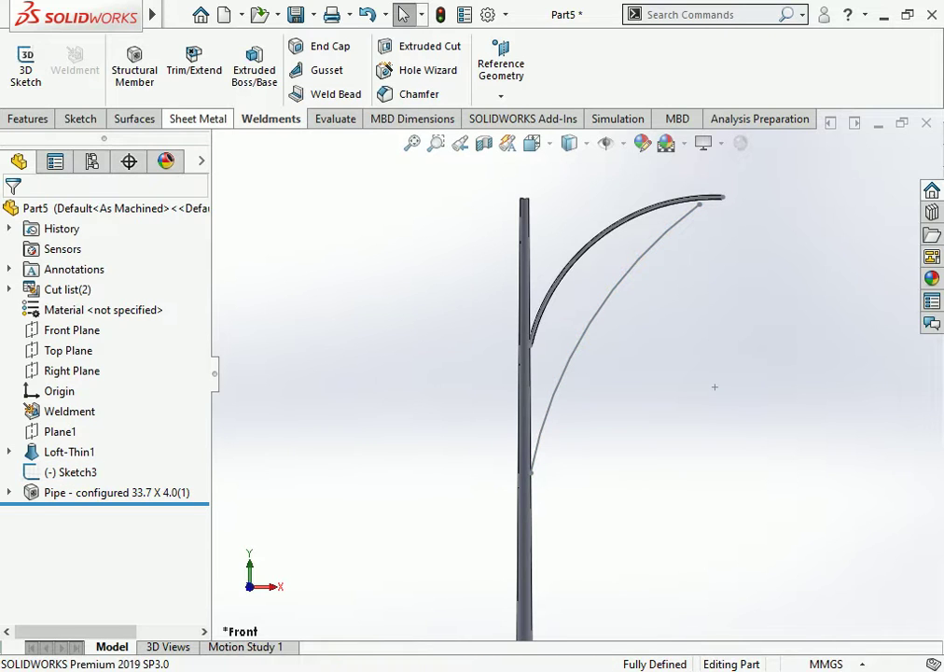
{"action": "left_click", "coordinate": [134, 65]}
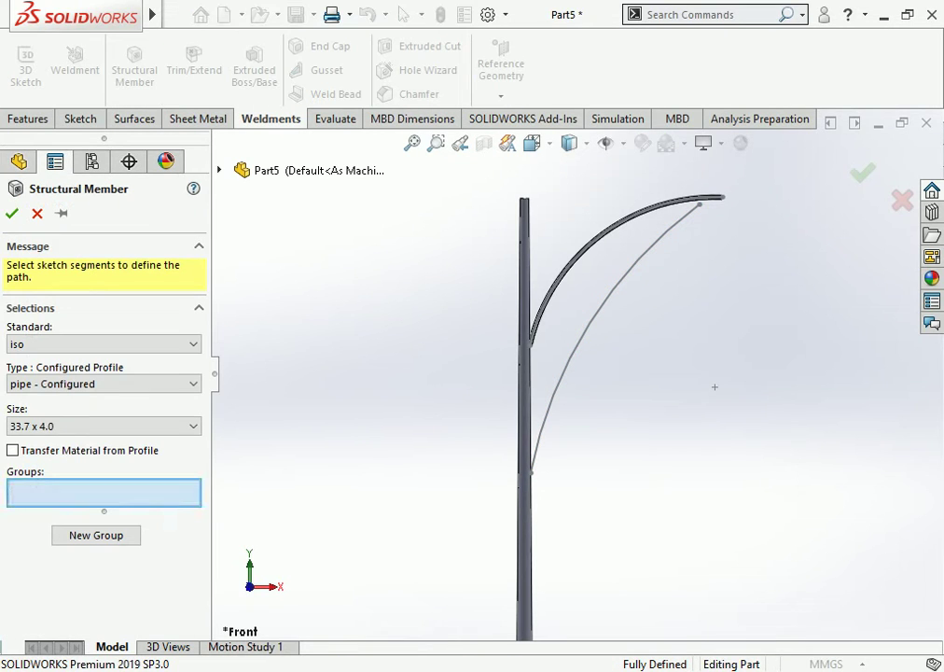
{"action": "left_click", "coordinate": [540, 439]}
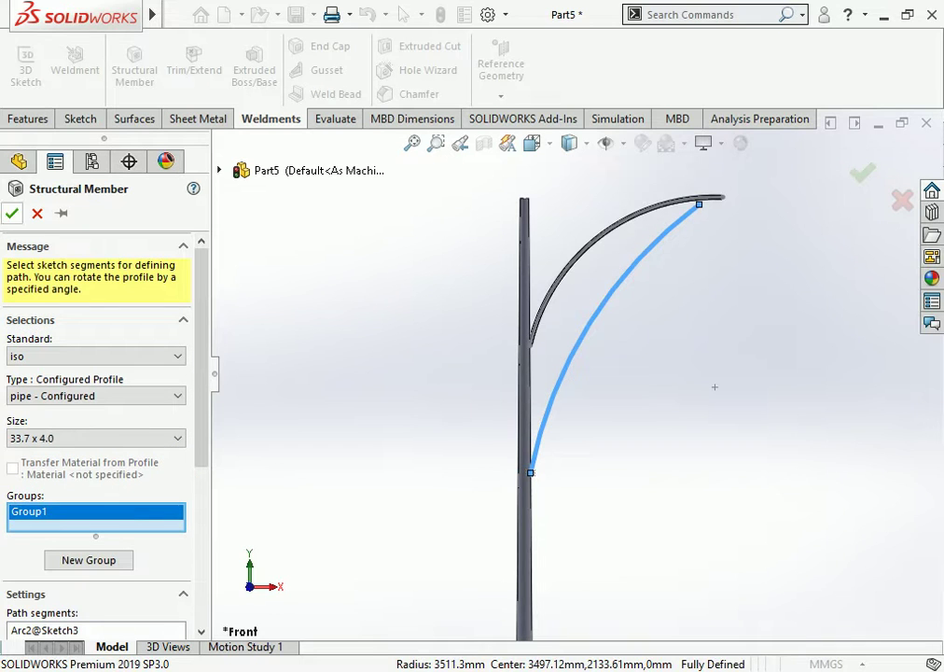
{"action": "key", "text": "Return"}
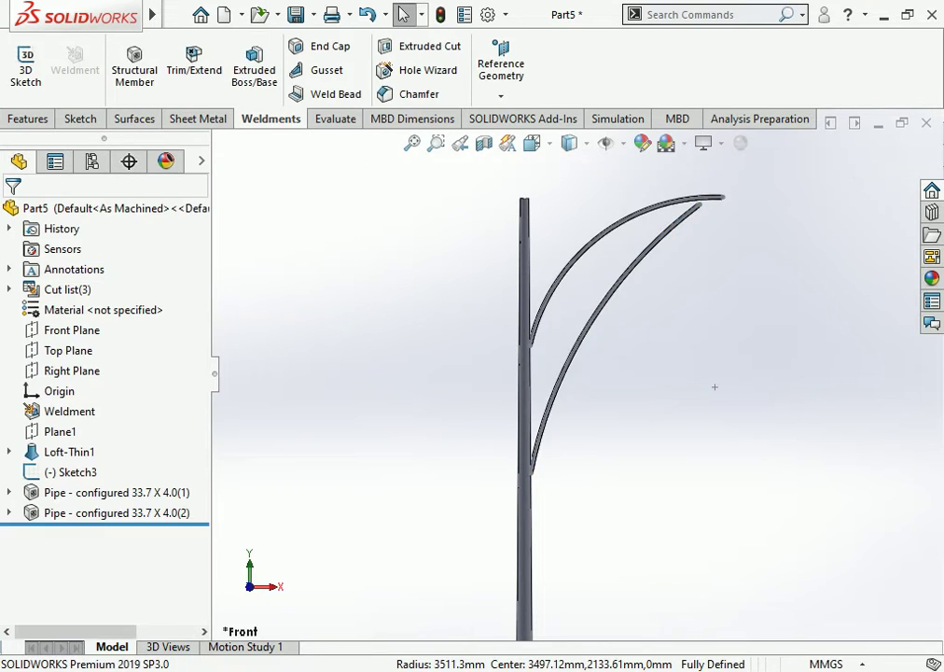
{"action": "scroll", "coordinate": [723, 424], "scroll_direction": "down", "scroll_amount": 3}
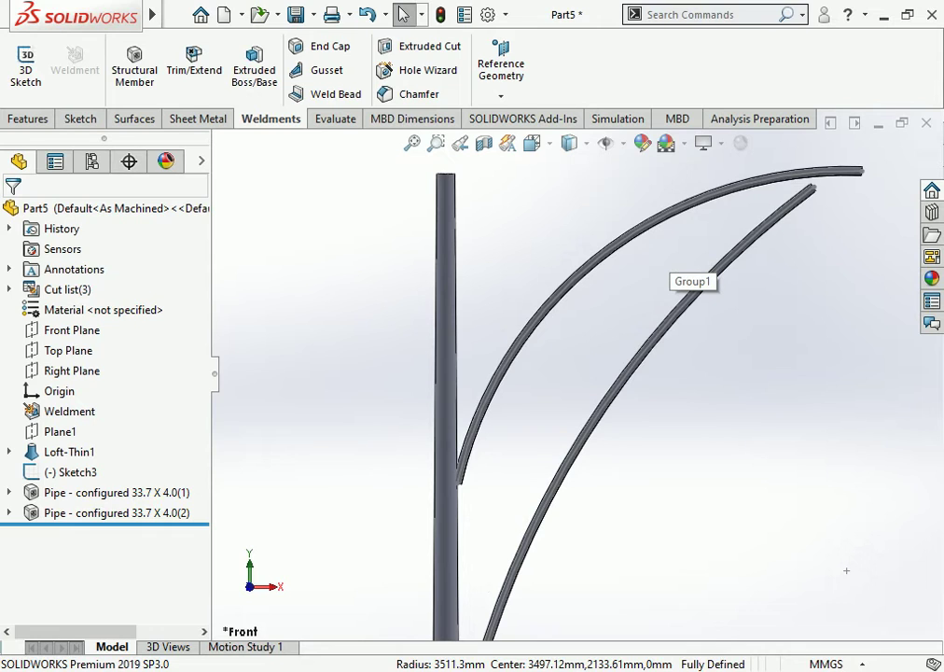
- Open the first pipe's profile sketch, Sketch11, for editing
{"action": "left_click", "coordinate": [70, 472]}
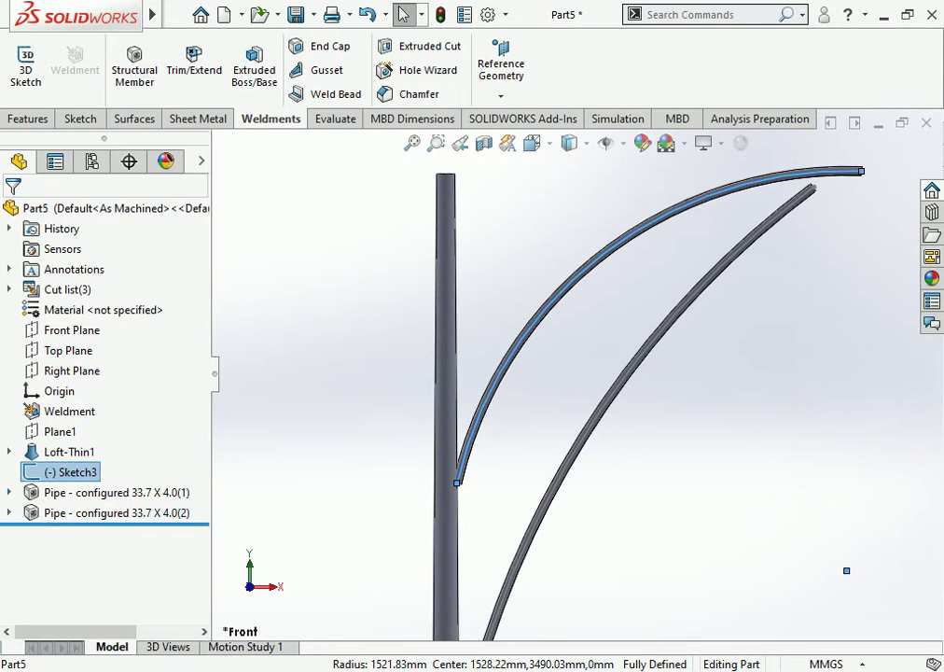
{"action": "left_click", "coordinate": [9, 492]}
{"action": "left_click", "coordinate": [85, 533]}
{"action": "left_click", "coordinate": [111, 476]}
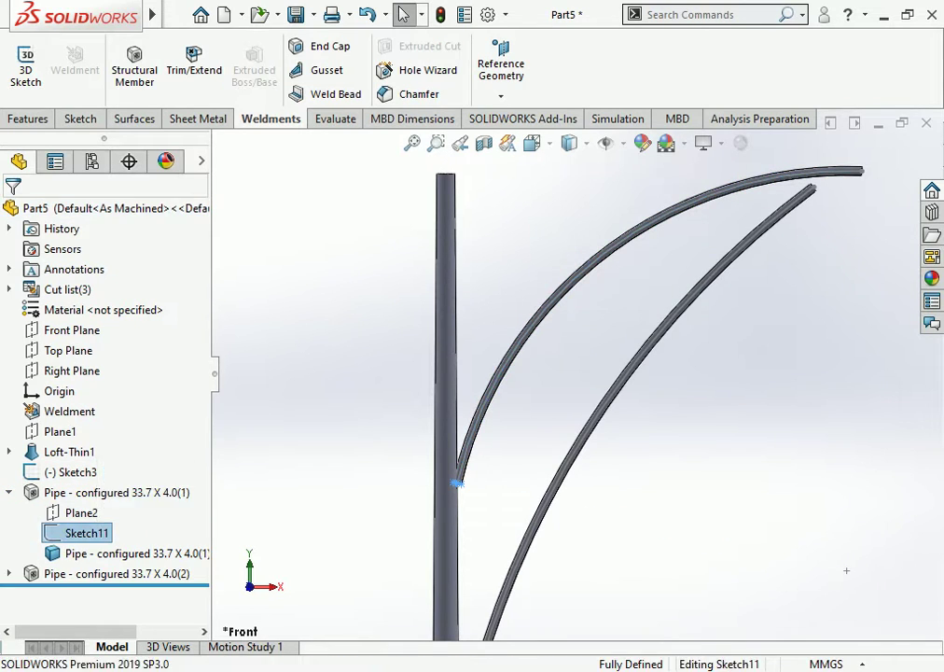
{"action": "scroll", "coordinate": [457, 483], "scroll_direction": "down", "scroll_amount": 3}
{"action": "scroll", "coordinate": [476, 449], "scroll_direction": "down", "scroll_amount": 3}
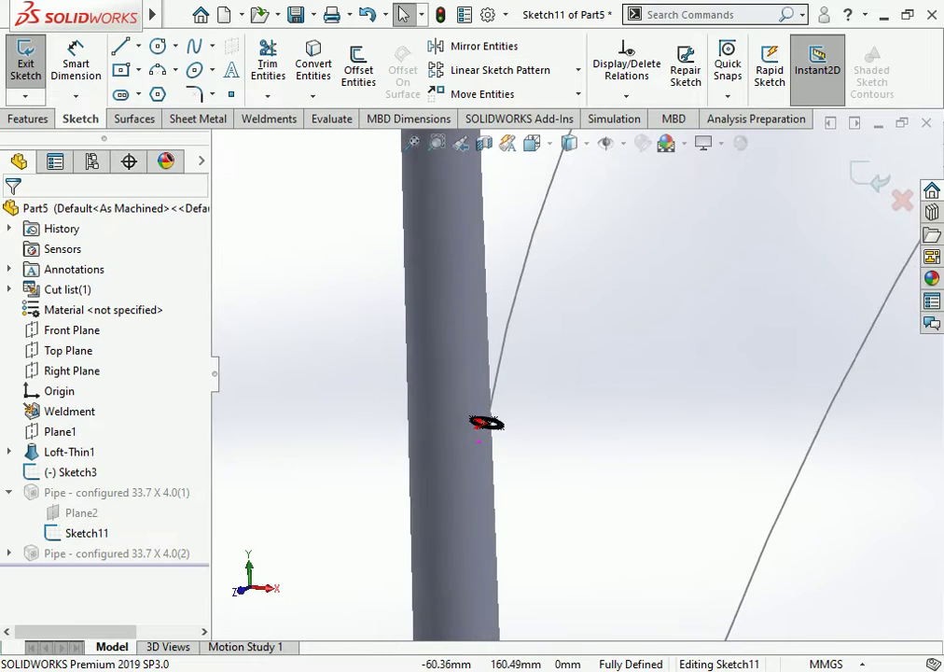
{"action": "scroll", "coordinate": [477, 439], "scroll_direction": "down", "scroll_amount": 2}
{"action": "scroll", "coordinate": [478, 438], "scroll_direction": "down", "scroll_amount": 3}
{"action": "scroll", "coordinate": [478, 438], "scroll_direction": "down", "scroll_amount": 2}
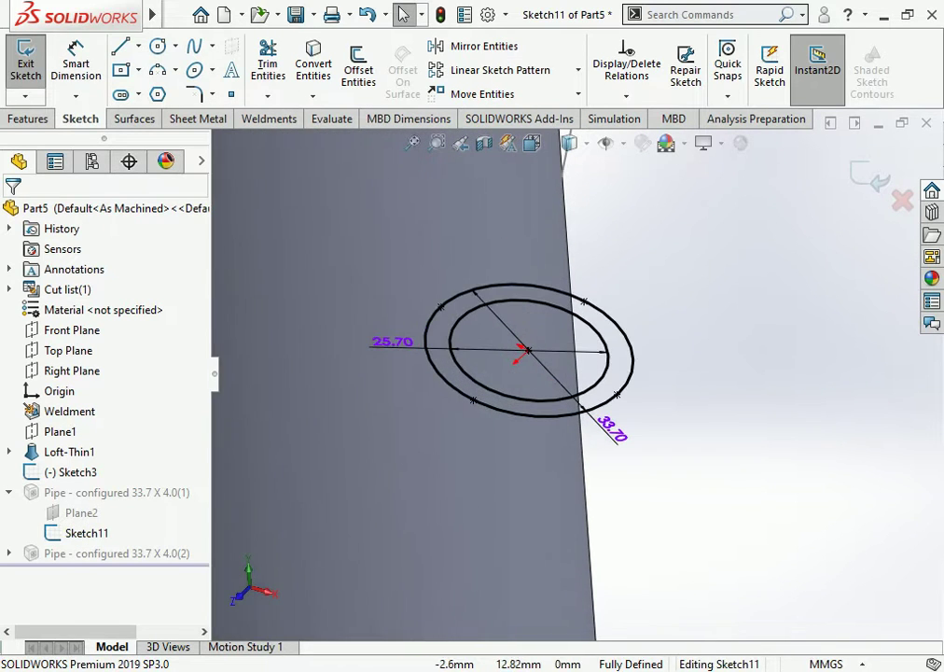
- Set the outer diameter to 48 mm and inner to 42 mm, then rebuild
{"action": "left_click", "coordinate": [611, 429]}
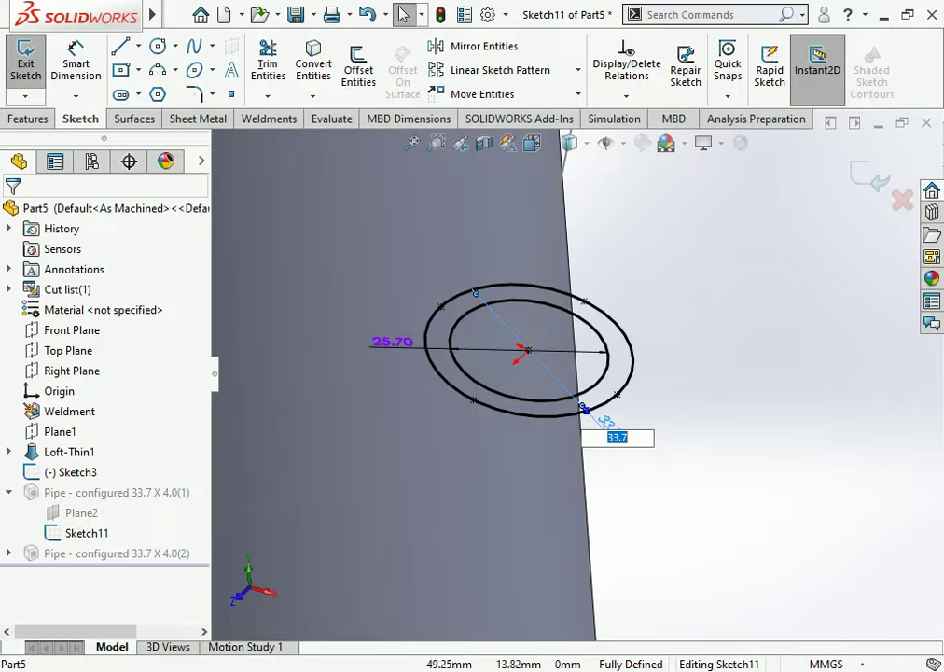
{"action": "type", "text": "48"}
{"action": "key", "text": "Return"}
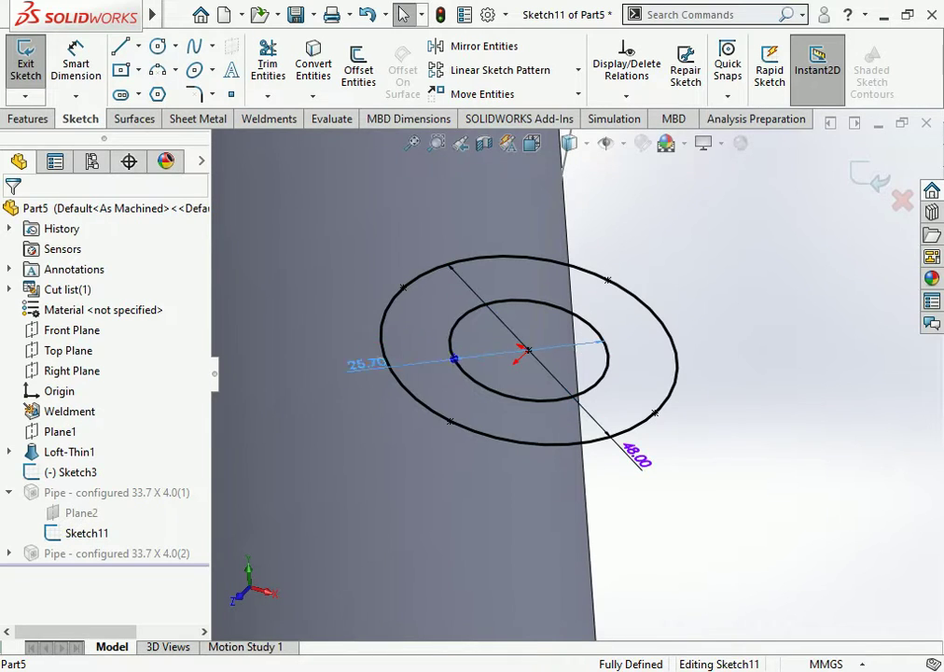
{"action": "left_click_drag", "start_coordinate": [392, 341], "coordinate": [326, 404]}
{"action": "double_click", "coordinate": [327, 405]}
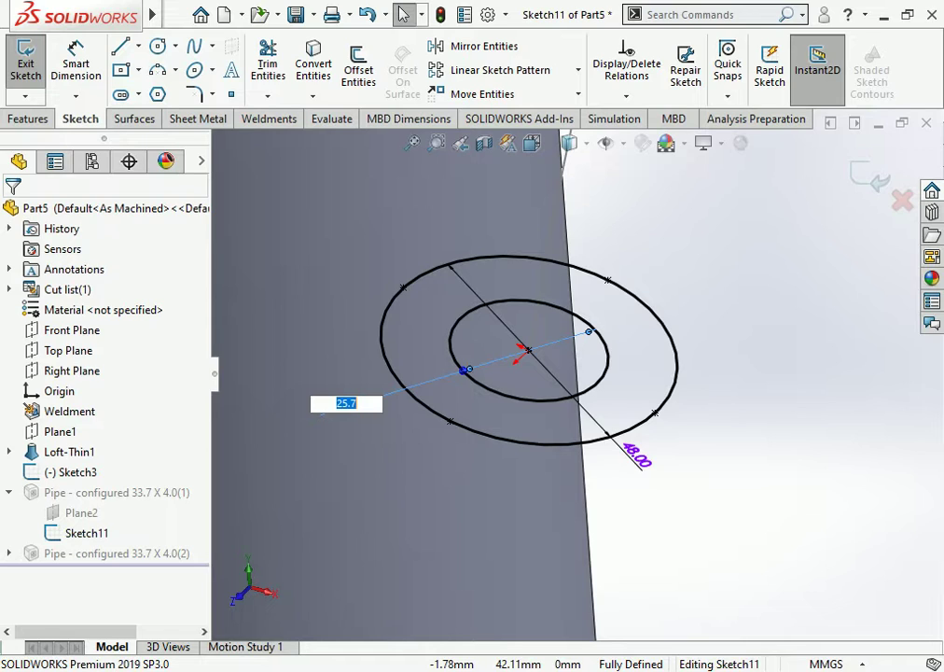
{"action": "type", "text": "3"}
{"action": "key", "text": "BackSpace"}
{"action": "type", "text": "42"}
{"action": "key", "text": "Return"}
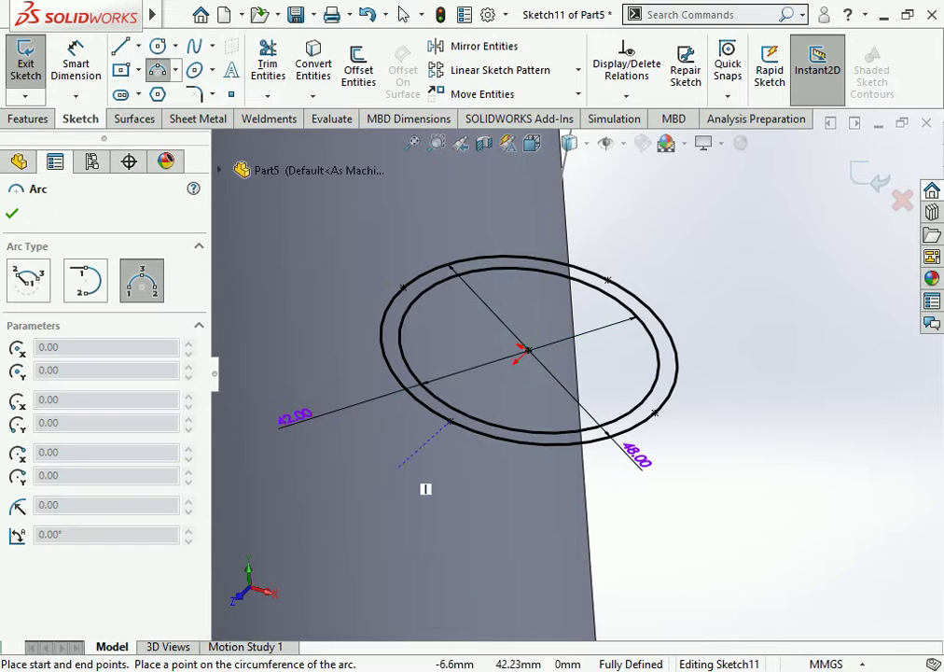
{"action": "key", "text": "Escape"}
{"action": "key", "text": "ctrl+b"}
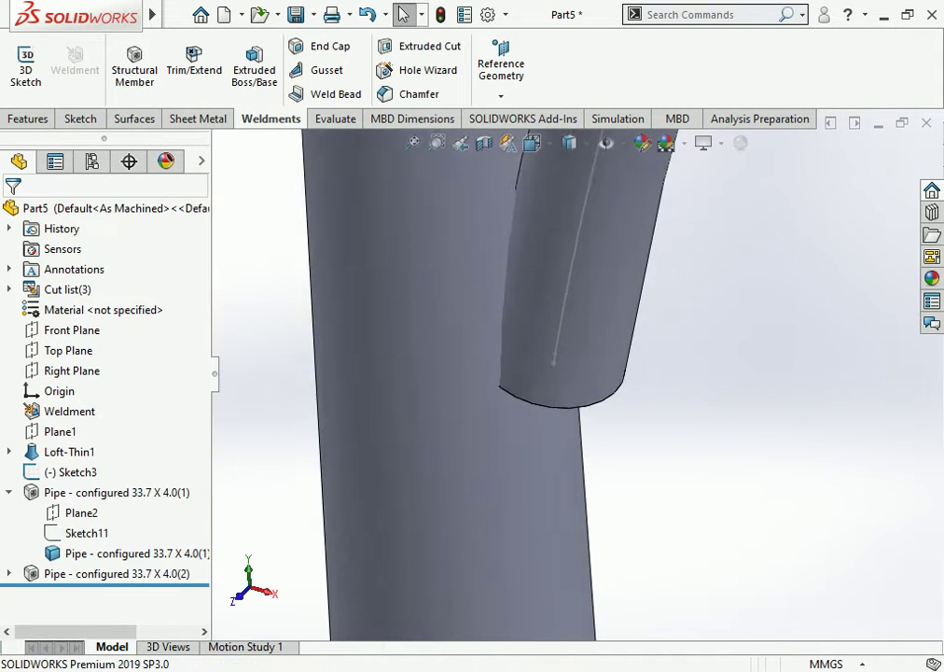
- Open the arm-curves sketch, Sketch3, for editing
{"action": "scroll", "coordinate": [691, 413], "scroll_direction": "up", "scroll_amount": 5}
{"action": "middle_click_drag", "start_coordinate": [749, 458], "coordinate": [708, 474]}
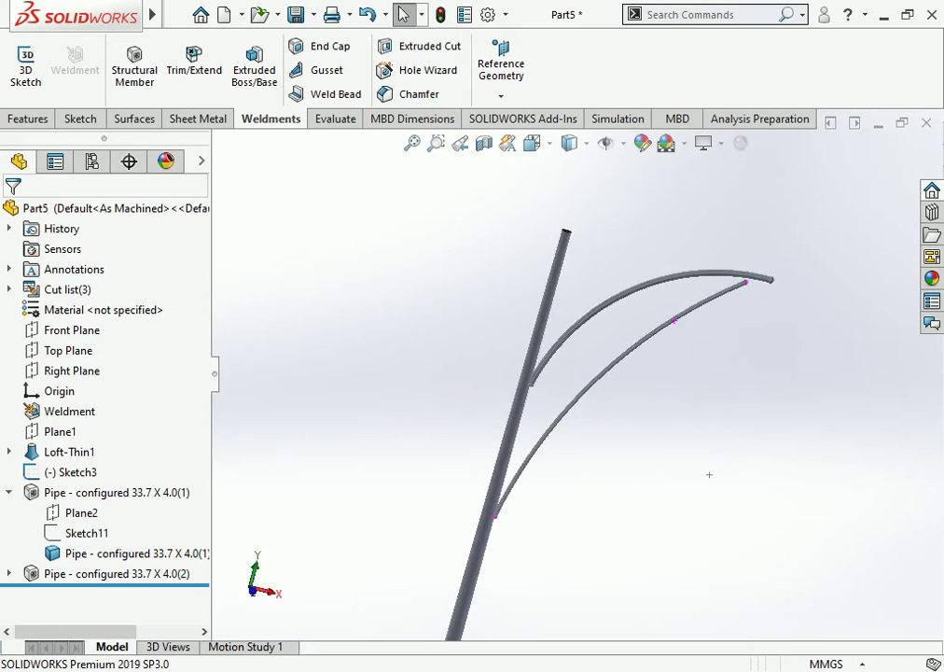
{"action": "scroll", "coordinate": [709, 478], "scroll_direction": "down", "scroll_amount": 5}
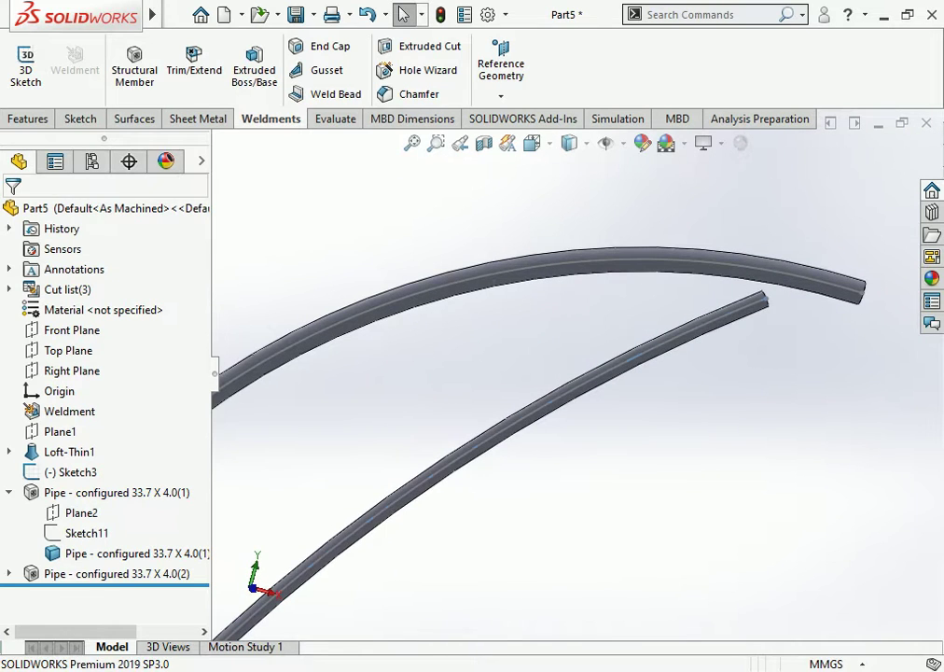
{"action": "left_click", "coordinate": [704, 273]}
{"action": "left_click", "coordinate": [701, 268]}
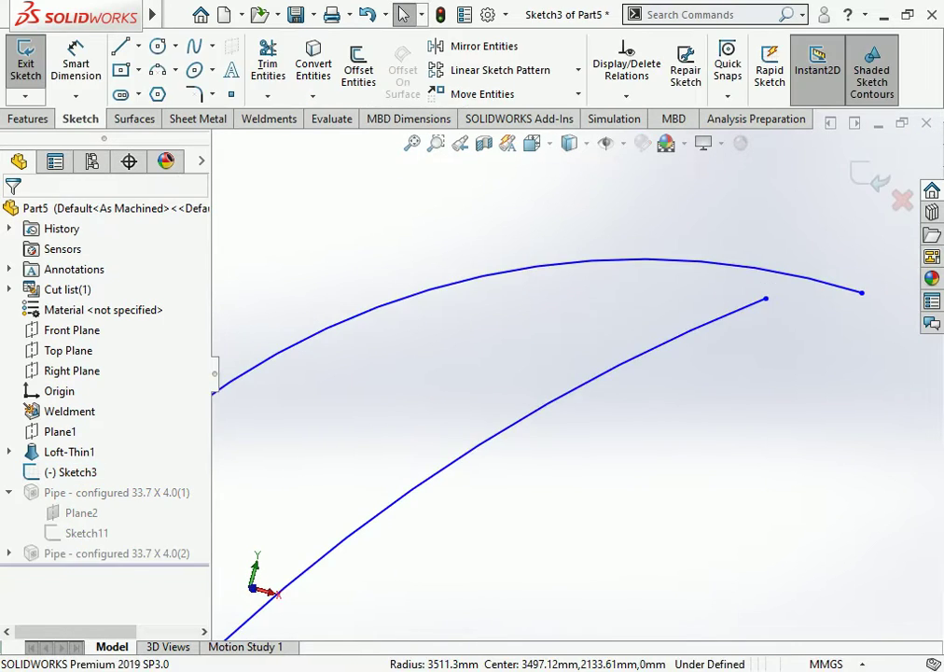
- Drag the lower arc's top endpoint upward and rebuild the pipes
{"action": "left_click", "coordinate": [766, 299]}
{"action": "mouse_move", "coordinate": [765, 299]}
{"action": "left_mouse_down"}
{"action": "mouse_move", "coordinate": [781, 278]}
{"action": "mouse_move", "coordinate": [767, 286]}
{"action": "left_mouse_up"}
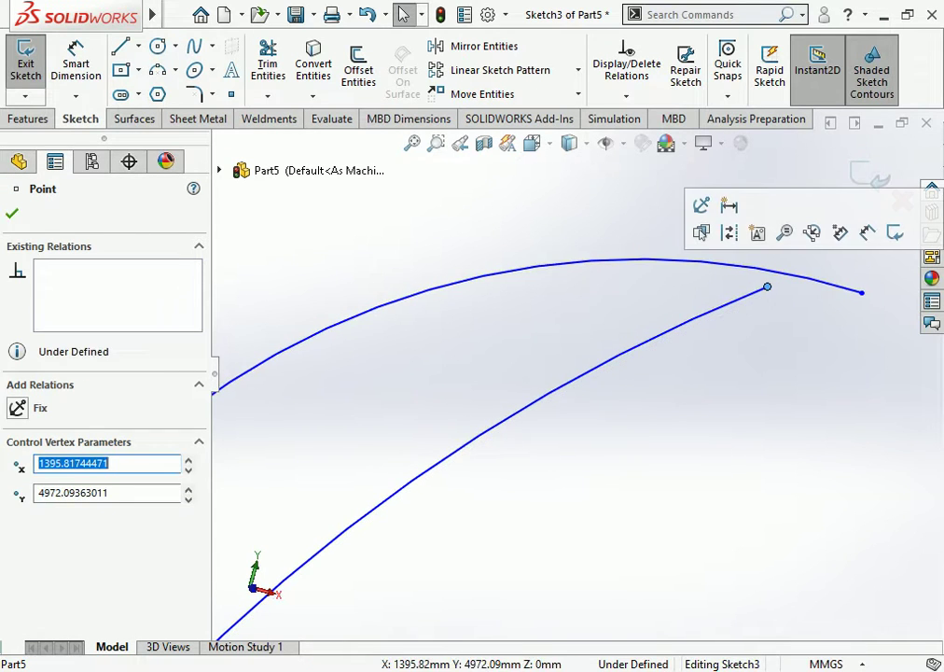
{"action": "key", "text": "Escape"}
{"action": "key", "text": "ctrl+b"}
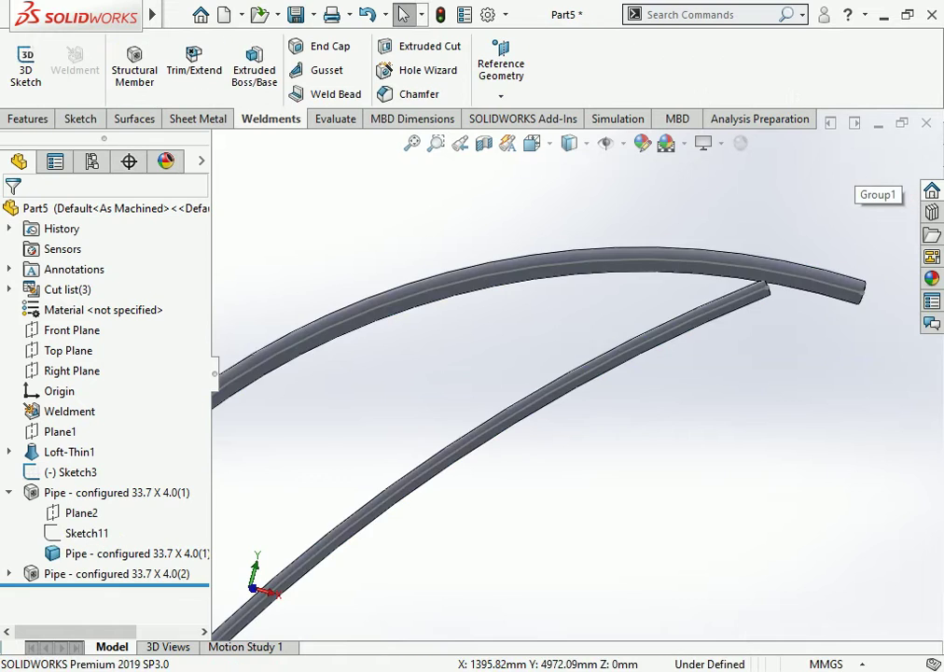
{"action": "scroll", "coordinate": [559, 378], "scroll_direction": "up", "scroll_amount": 2}
{"action": "scroll", "coordinate": [560, 378], "scroll_direction": "up", "scroll_amount": 4}
{"action": "scroll", "coordinate": [560, 378], "scroll_direction": "up", "scroll_amount": 3}
{"action": "mouse_move", "coordinate": [560, 420]}
{"action": "middle_mouse_down"}
{"action": "mouse_move", "coordinate": [615, 415]}
{"action": "mouse_move", "coordinate": [588, 411]}
{"action": "mouse_move", "coordinate": [606, 420]}
{"action": "middle_mouse_up"}
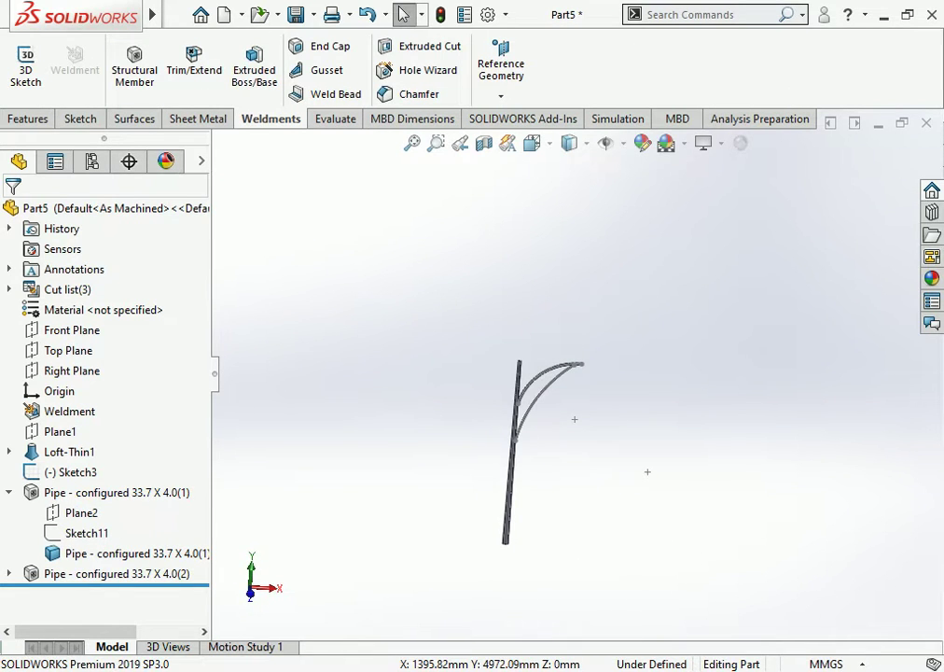
- Switch to the Isometric view and open Edit Appearance for the lamp pole
{"action": "left_click", "coordinate": [72, 331]}
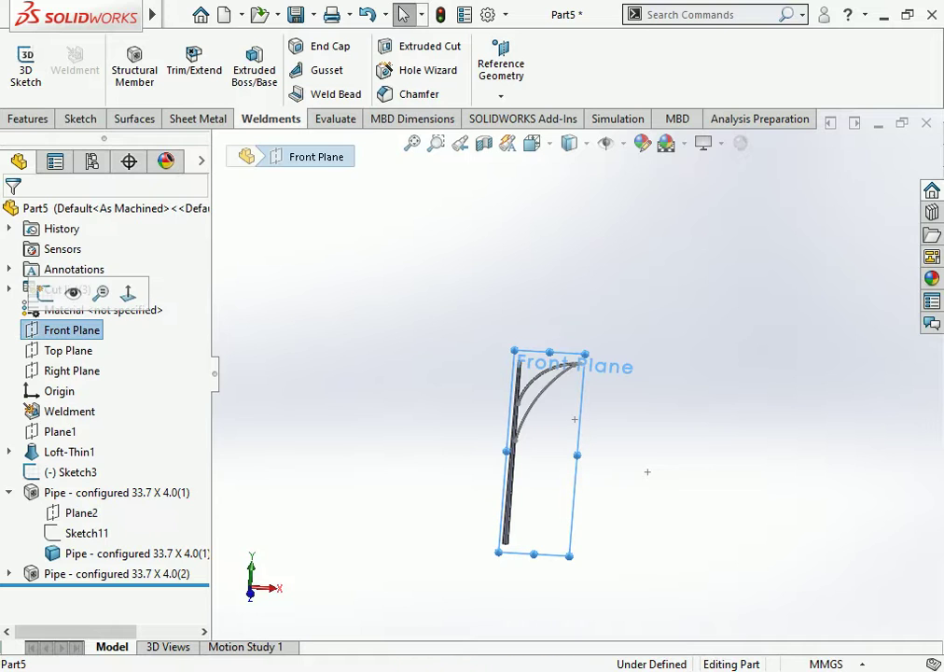
{"action": "left_click", "coordinate": [532, 143]}
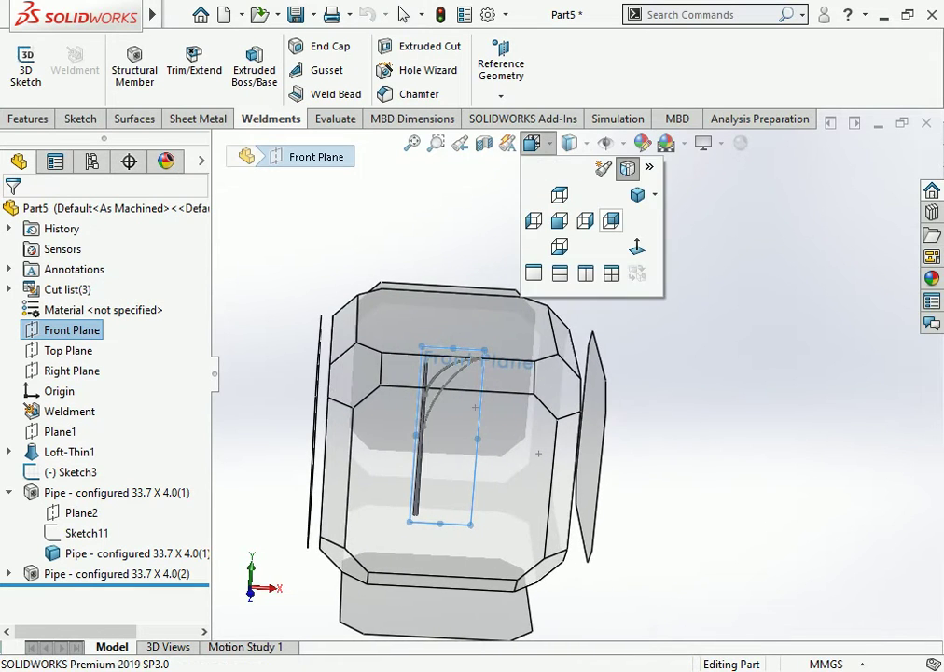
{"action": "left_click", "coordinate": [637, 194]}
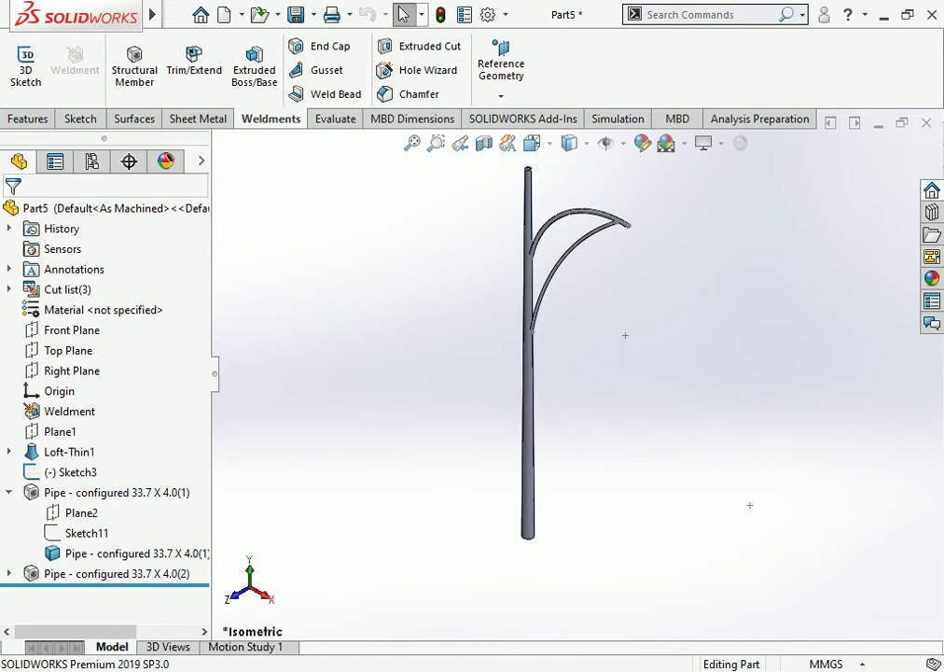
{"action": "left_click", "coordinate": [642, 142]}
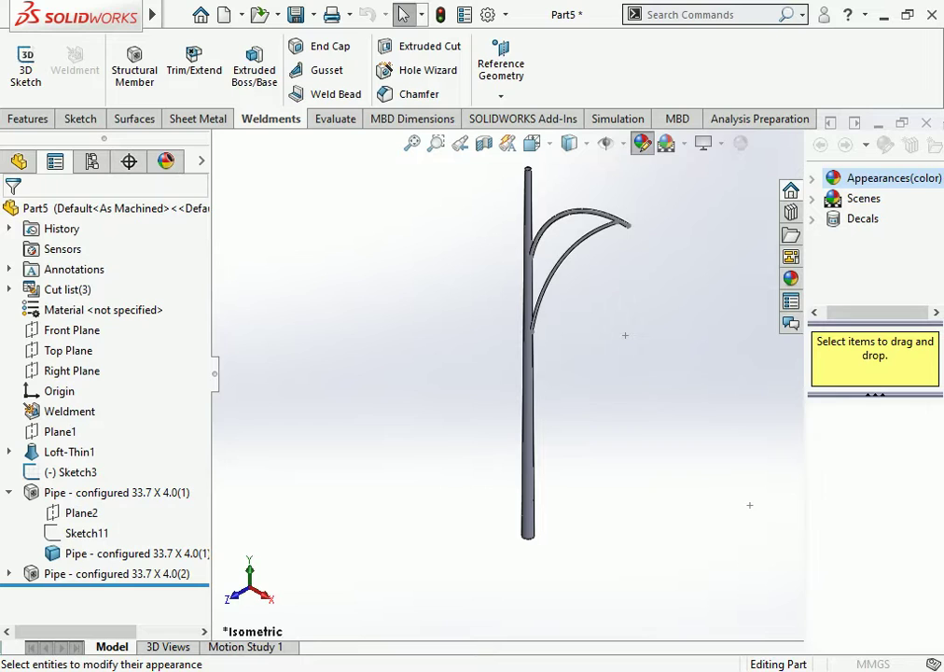
- Apply the yellow-green colour (207/255/47) to the lamp pole and its arms
{"action": "scroll", "coordinate": [130, 413], "scroll_direction": "down", "scroll_amount": 5}
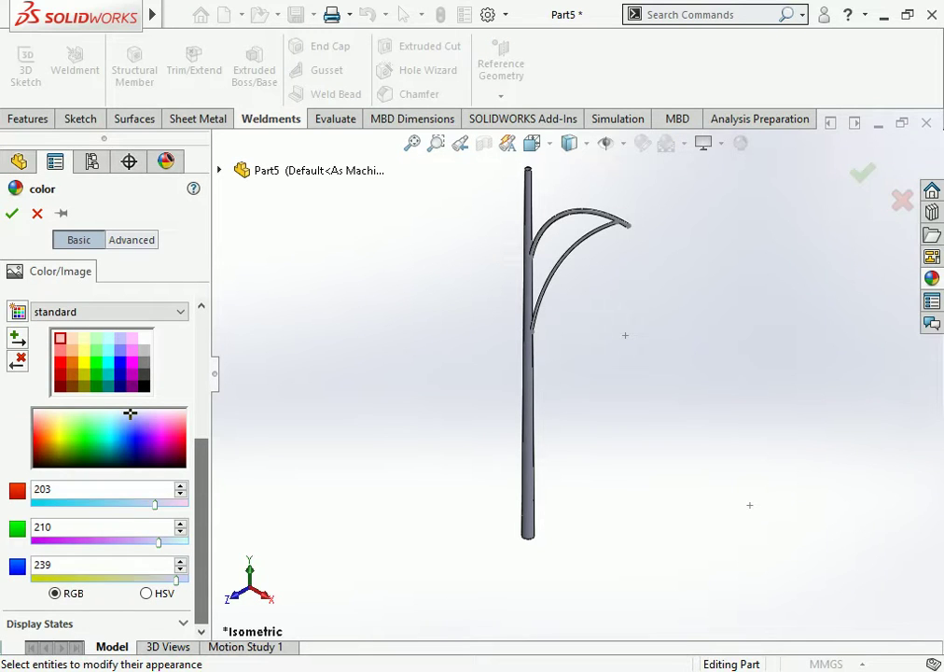
{"action": "left_click", "coordinate": [64, 433]}
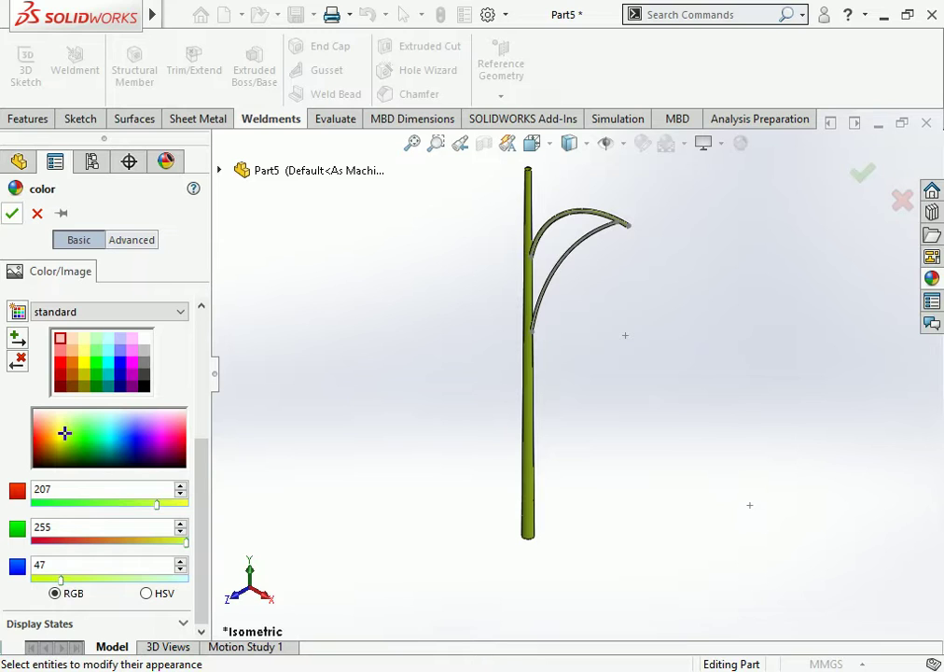
{"action": "key", "text": "Return"}
- Hide Sketch3 from the model view
{"action": "scroll", "coordinate": [626, 335], "scroll_direction": "down", "scroll_amount": 3}
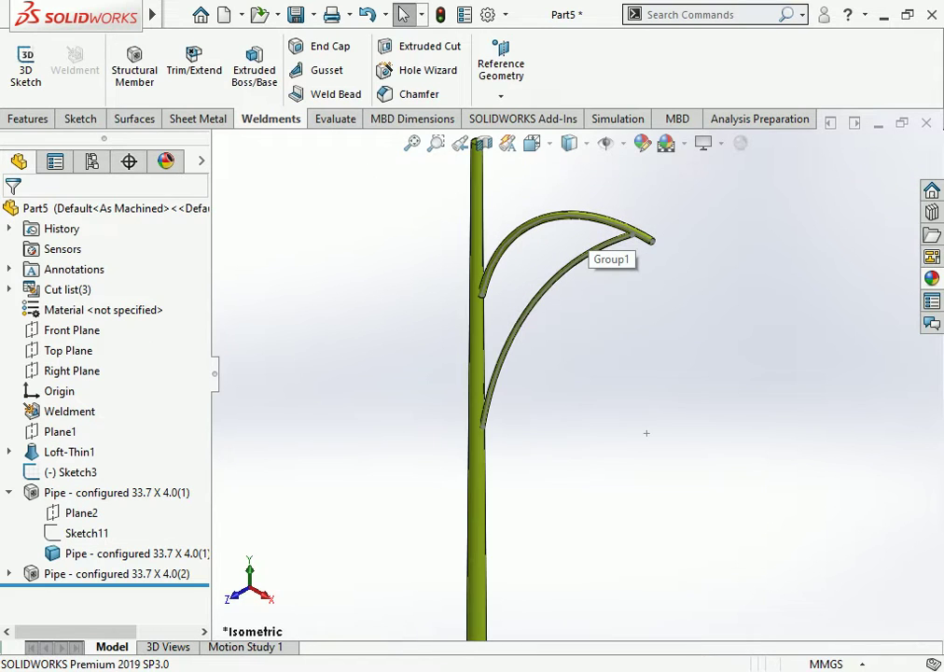
{"action": "left_click", "coordinate": [627, 240]}
{"action": "left_click", "coordinate": [656, 204]}
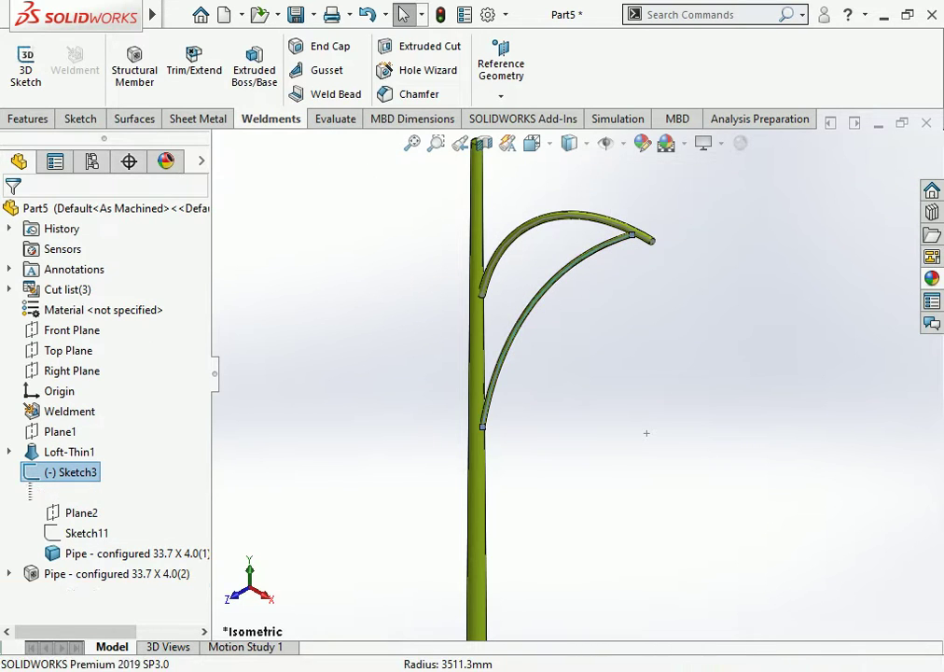
{"action": "left_click", "coordinate": [643, 434]}
{"action": "scroll", "coordinate": [624, 297], "scroll_direction": "up", "scroll_amount": 3}
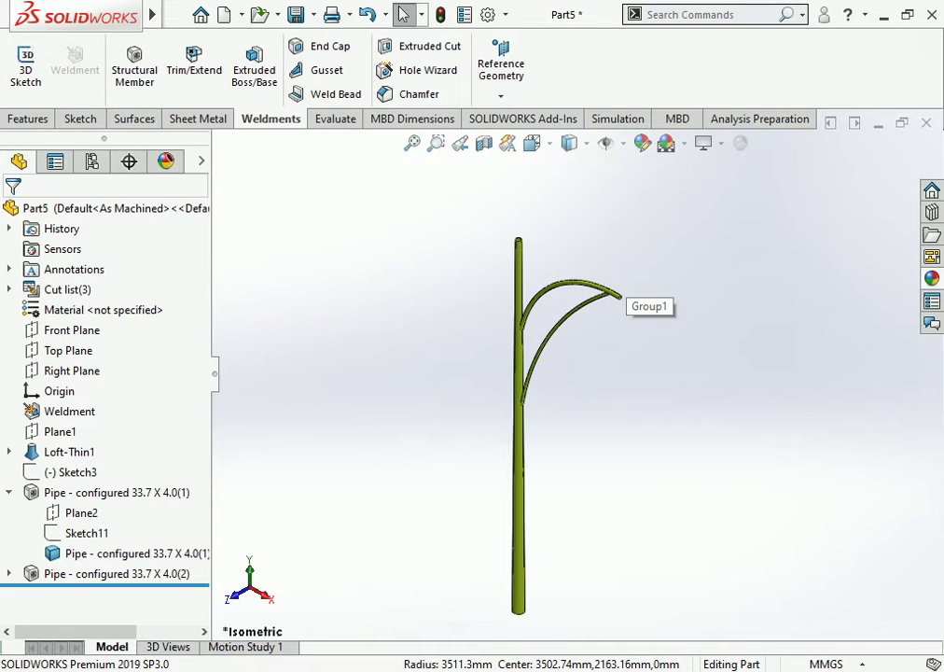
{"action": "scroll", "coordinate": [623, 296], "scroll_direction": "down", "scroll_amount": 1}
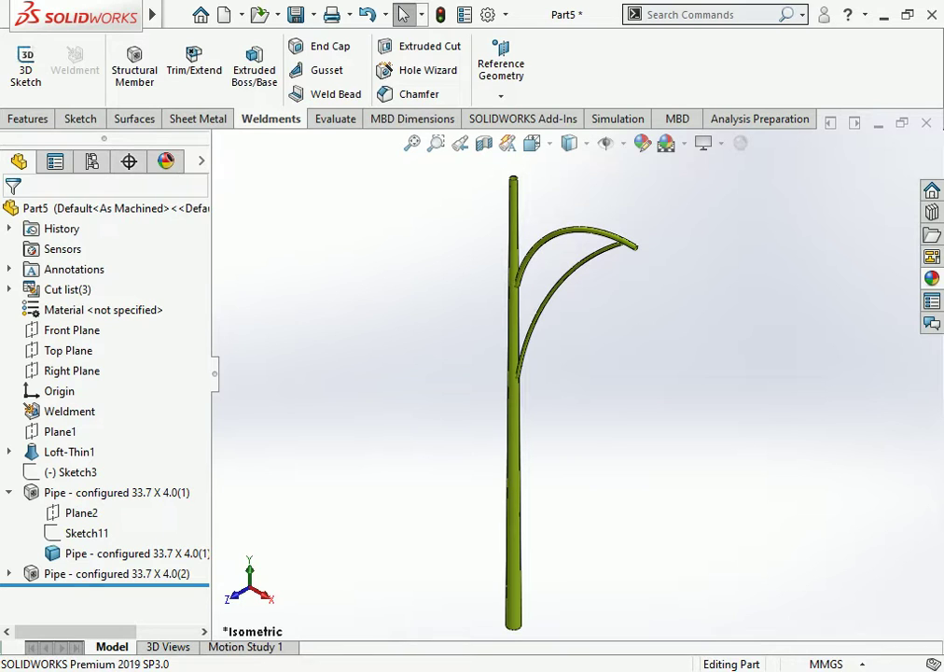
- Zoom the view in and out to frame the finished green lamp pole
{"action": "scroll", "coordinate": [574, 379], "scroll_direction": "up", "scroll_amount": 2}
{"action": "scroll", "coordinate": [586, 434], "scroll_direction": "down", "scroll_amount": 2}
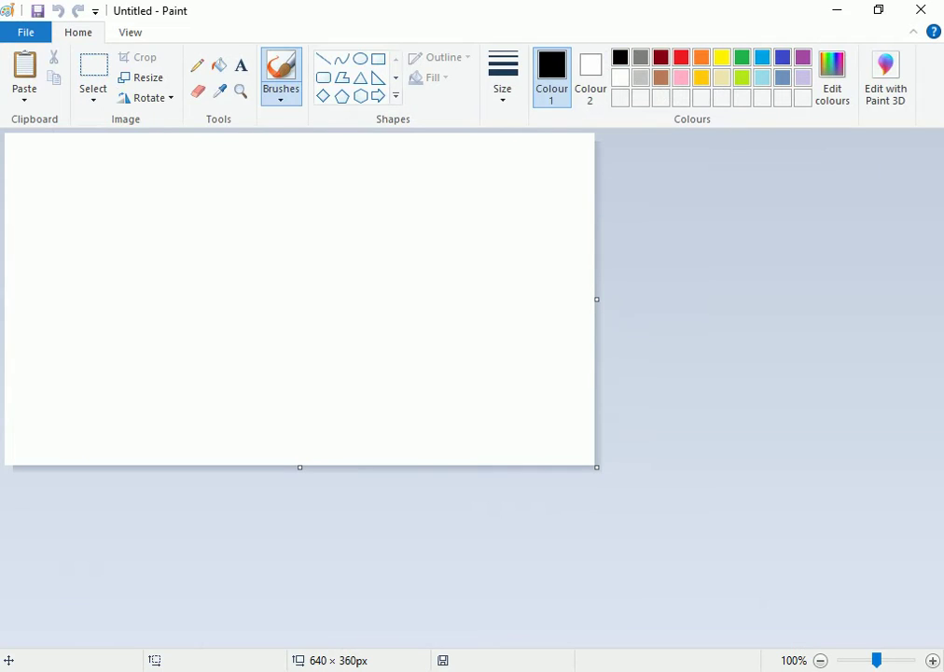
- Paste the SOLIDWORKS screenshot and crop it to the lamp-pole area
{"action": "key", "text": "ctrl+v"}
{"action": "scroll", "coordinate": [63, 201], "scroll_direction": "down", "scroll_amount": 1, "text": "ctrl"}
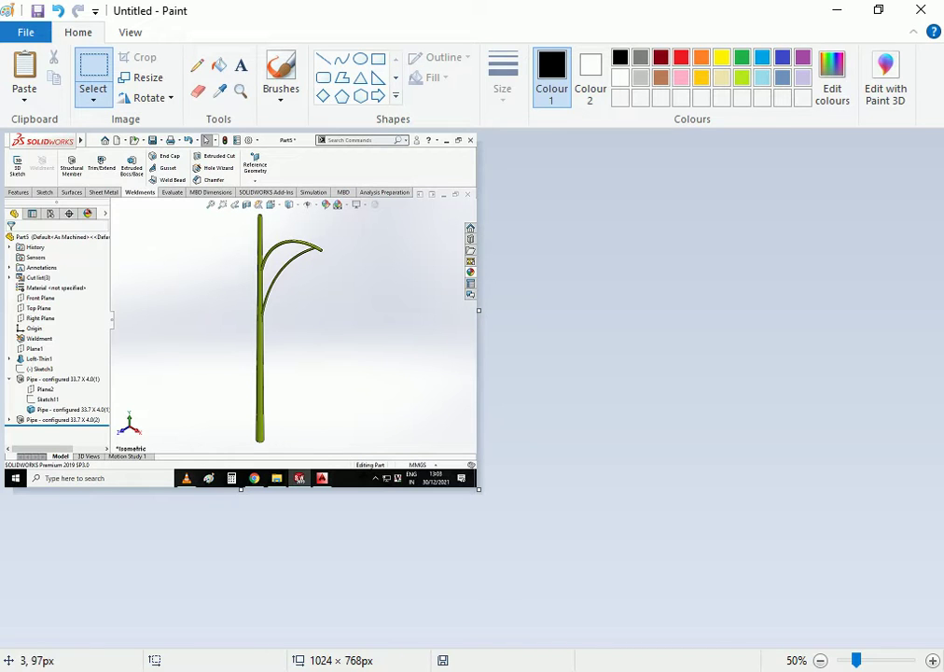
{"action": "left_click_drag", "start_coordinate": [5, 180], "coordinate": [456, 451]}
{"action": "left_click_drag", "start_coordinate": [457, 451], "coordinate": [456, 450]}
{"action": "left_click", "coordinate": [138, 57]}
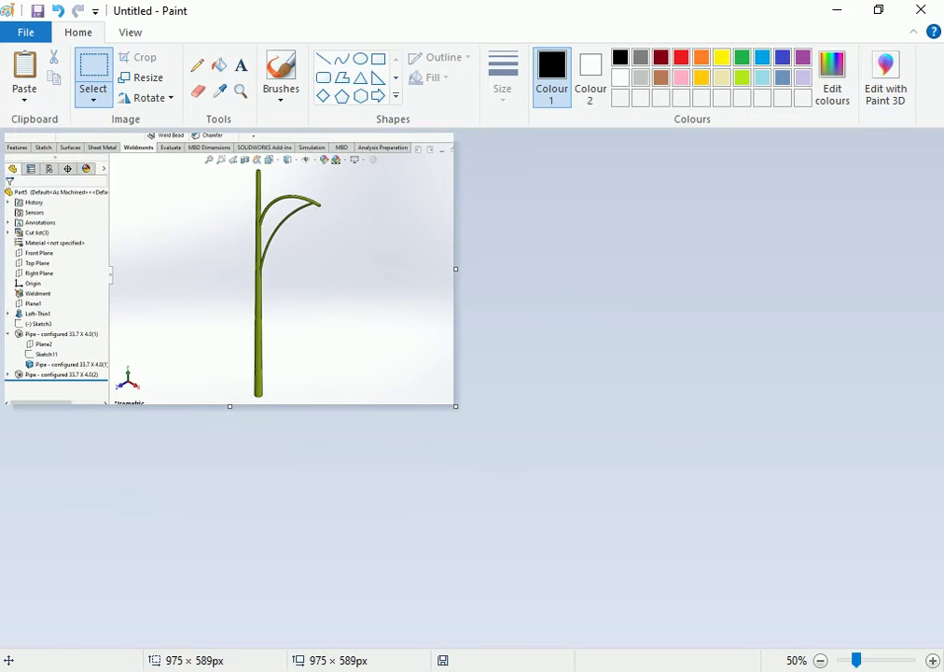
- Resize the picture to 640 × 360 pixels without maintaining aspect ratio
{"action": "left_click", "coordinate": [141, 77]}
{"action": "left_click", "coordinate": [202, 144]}
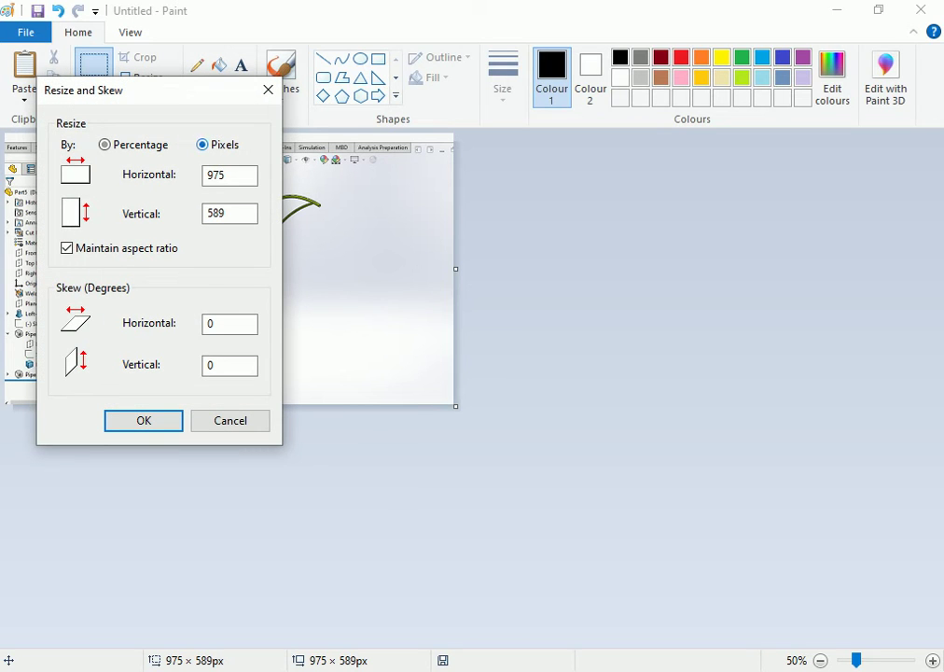
{"action": "left_click", "coordinate": [66, 248]}
{"action": "double_click", "coordinate": [215, 174]}
{"action": "type", "text": "6"}
{"action": "type", "text": "40"}
{"action": "key", "text": "Tab"}
{"action": "type", "text": "36"}
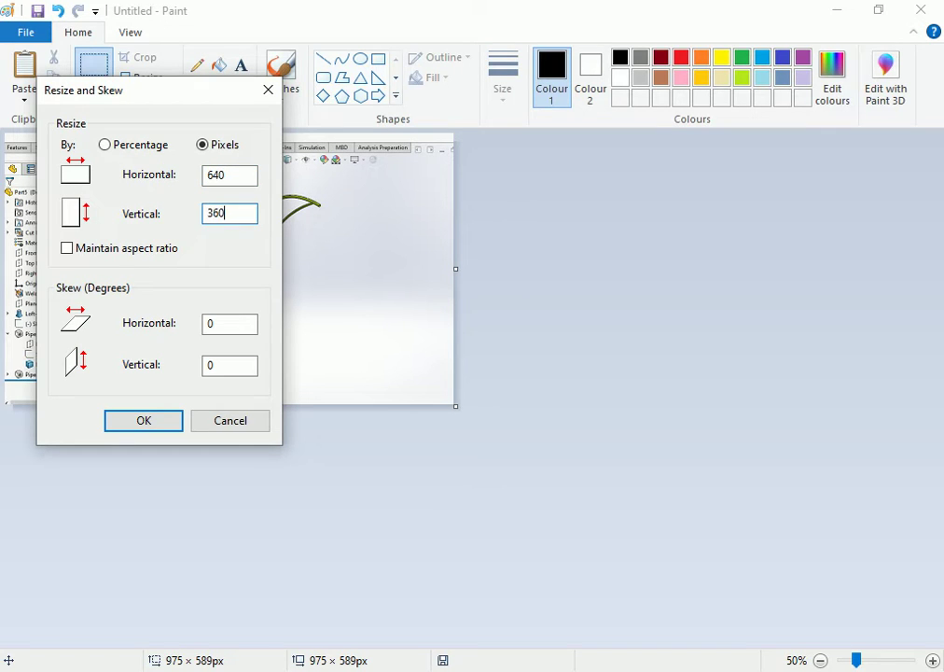
{"action": "type", "text": "0"}
{"action": "key", "text": "Return"}
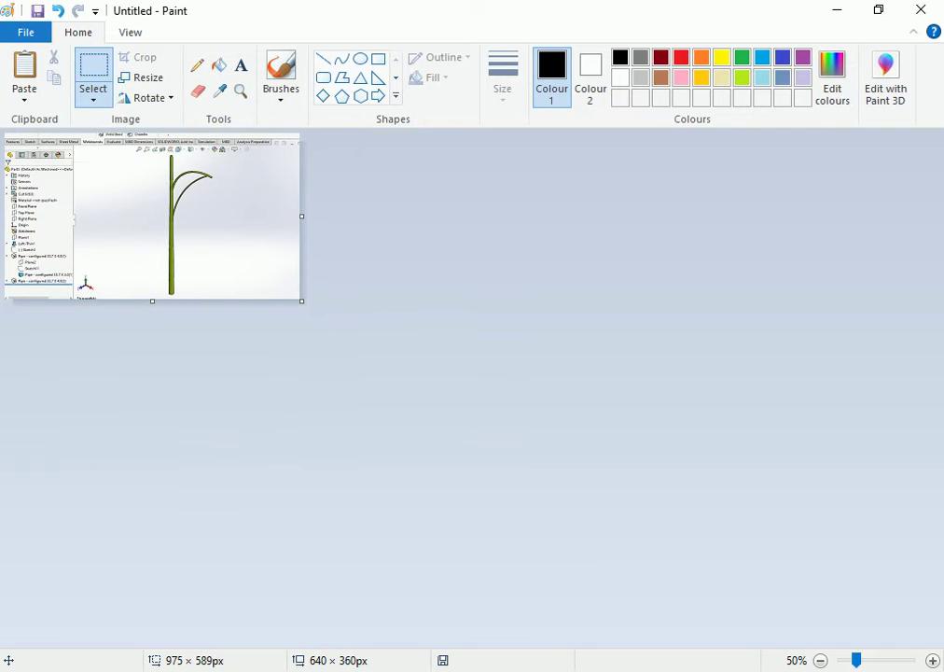
- Save the picture as JPEG file 'SSFSFS' and return to SOLIDWORKS
{"action": "left_click", "coordinate": [26, 32]}
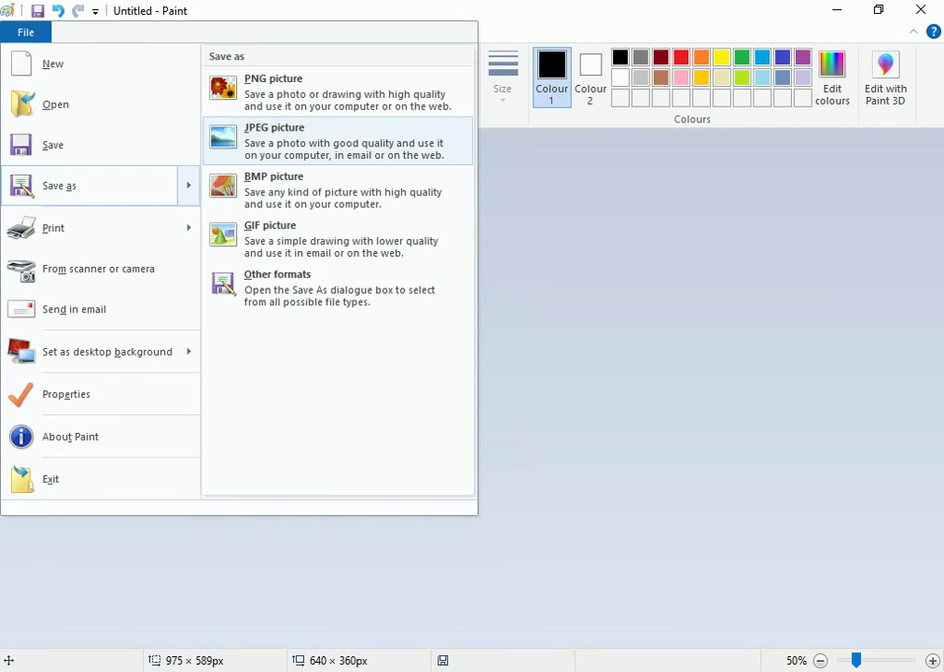
{"action": "left_click", "coordinate": [336, 133]}
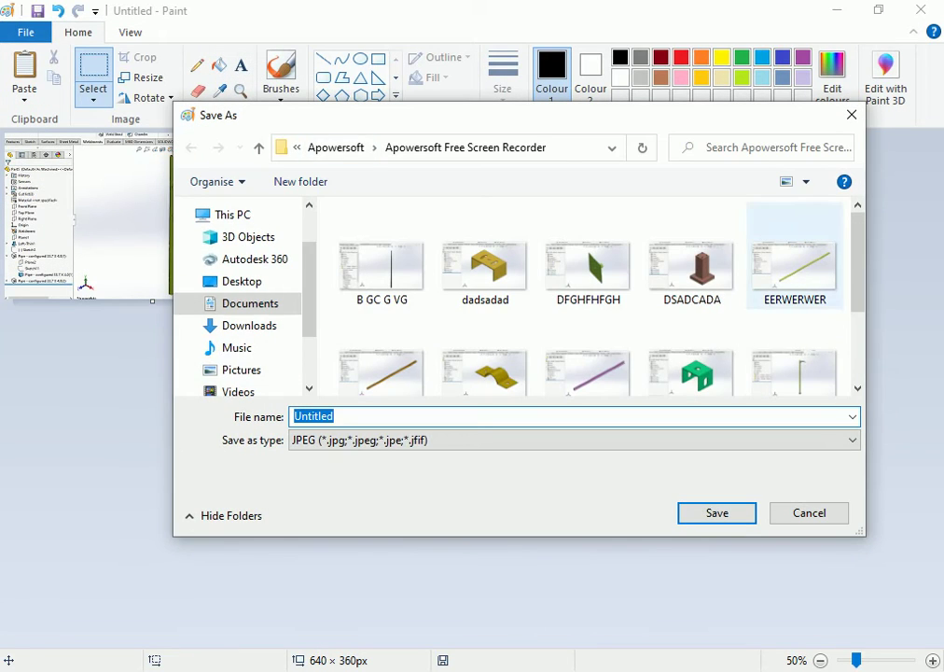
{"action": "type", "text": "SSFSFS"}
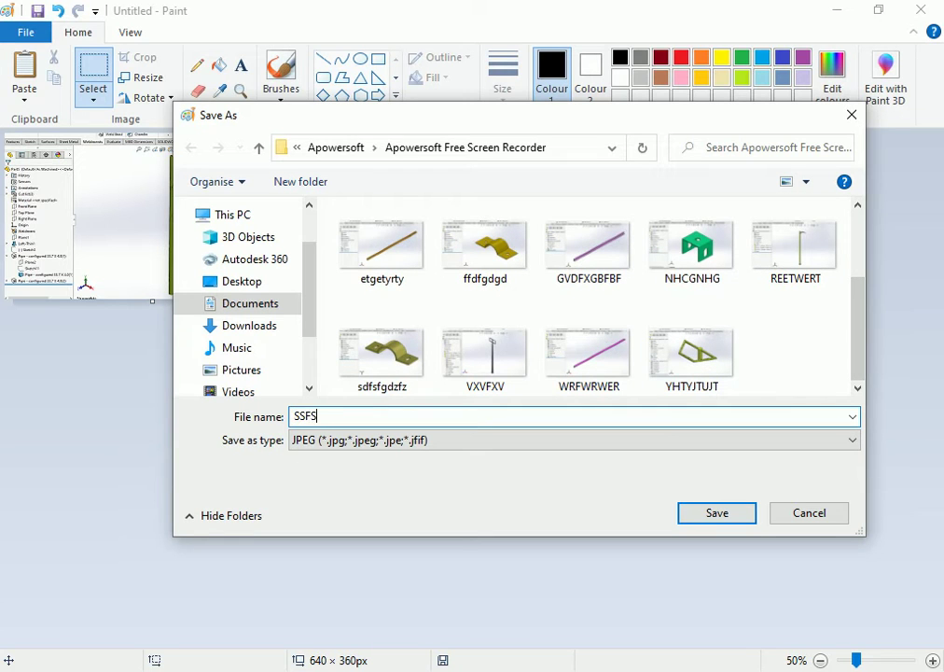
{"action": "key", "text": "Return"}
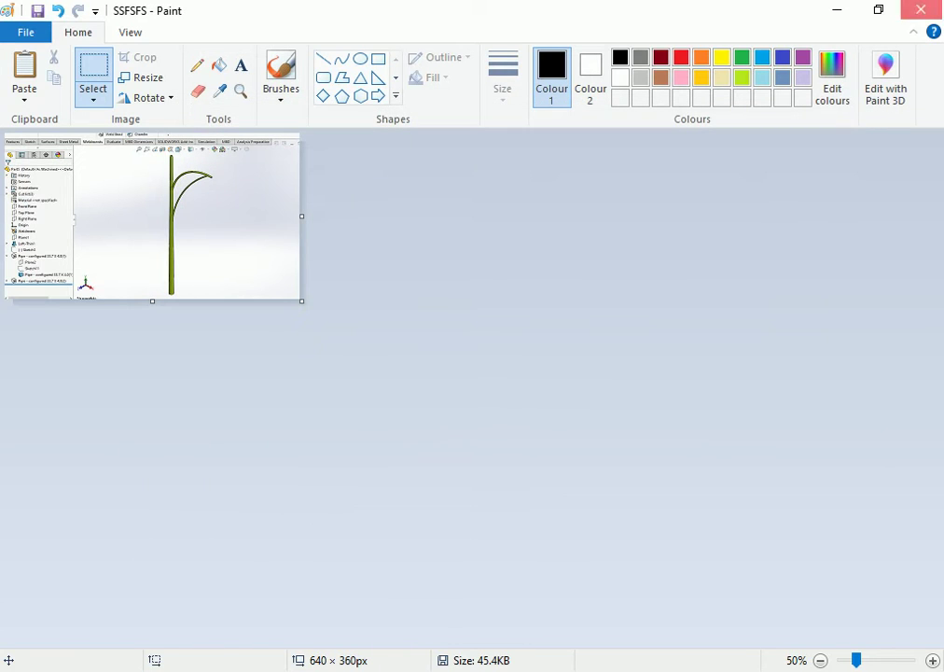
{"action": "key", "text": "alt+Tab"}
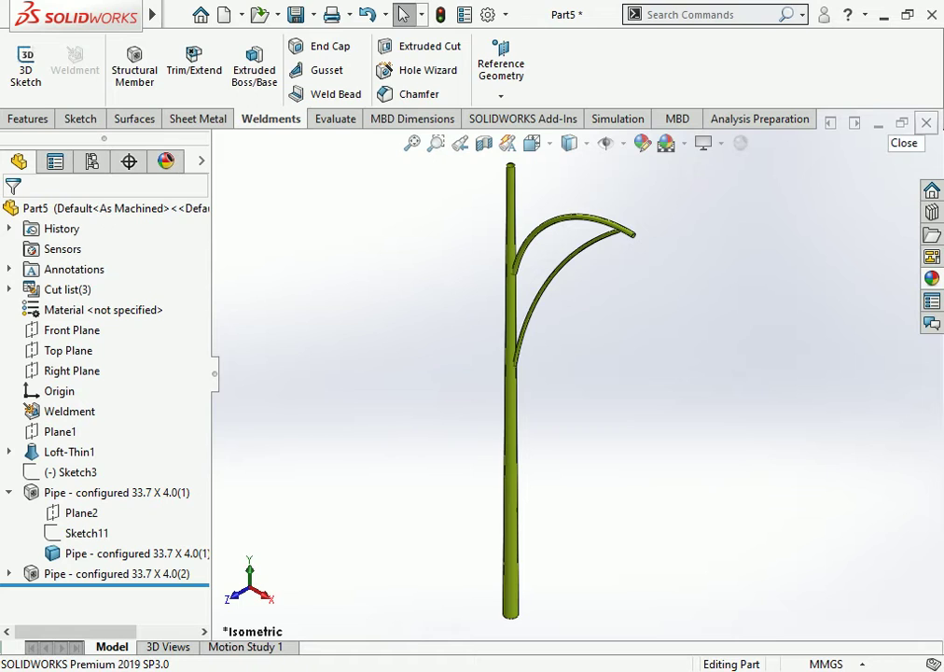
- Close the lamp pole part without saving, then dismiss and reopen the Welcome screen
{"action": "left_click", "coordinate": [926, 122]}
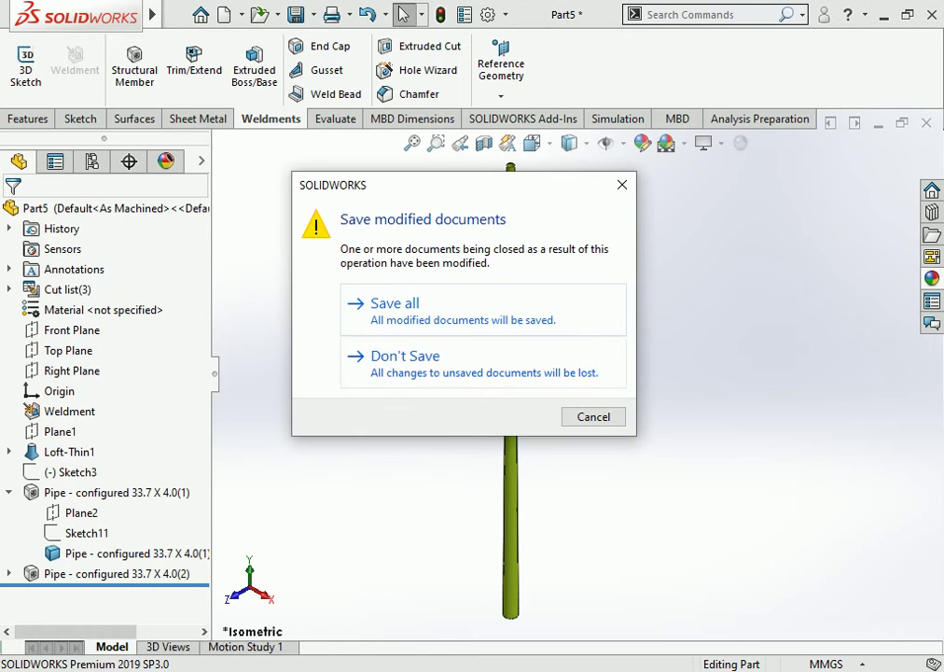
{"action": "left_click", "coordinate": [405, 356]}
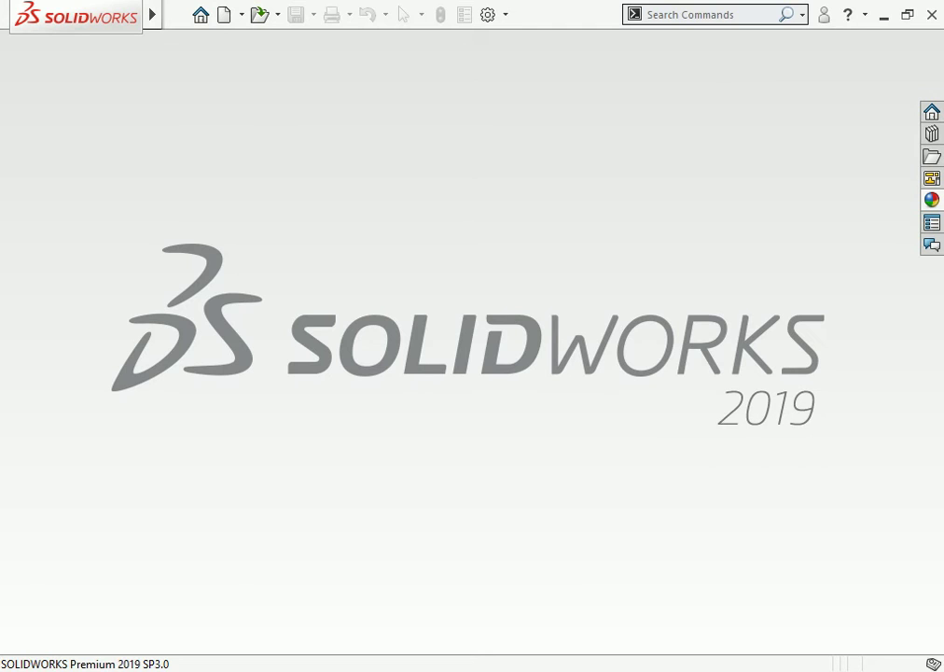
{"action": "left_click", "coordinate": [201, 14]}
{"action": "key", "text": "Escape"}
{"action": "left_click", "coordinate": [200, 14]}
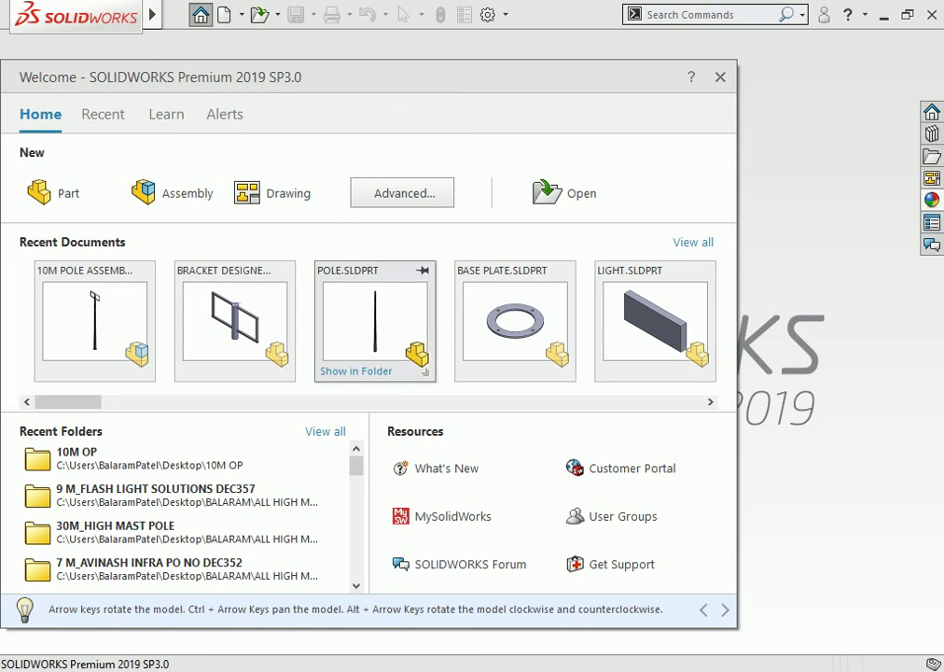
- Dismiss the Welcome window, reopen it, then dismiss it again
{"action": "key", "text": "Escape"}
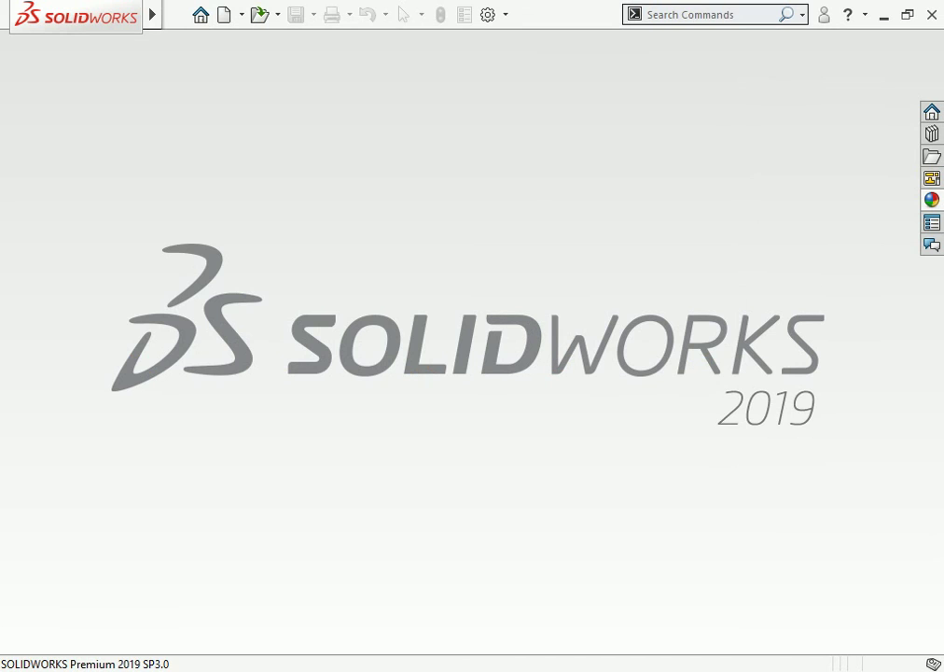
{"action": "left_click", "coordinate": [200, 14]}
{"action": "key", "text": "Escape"}
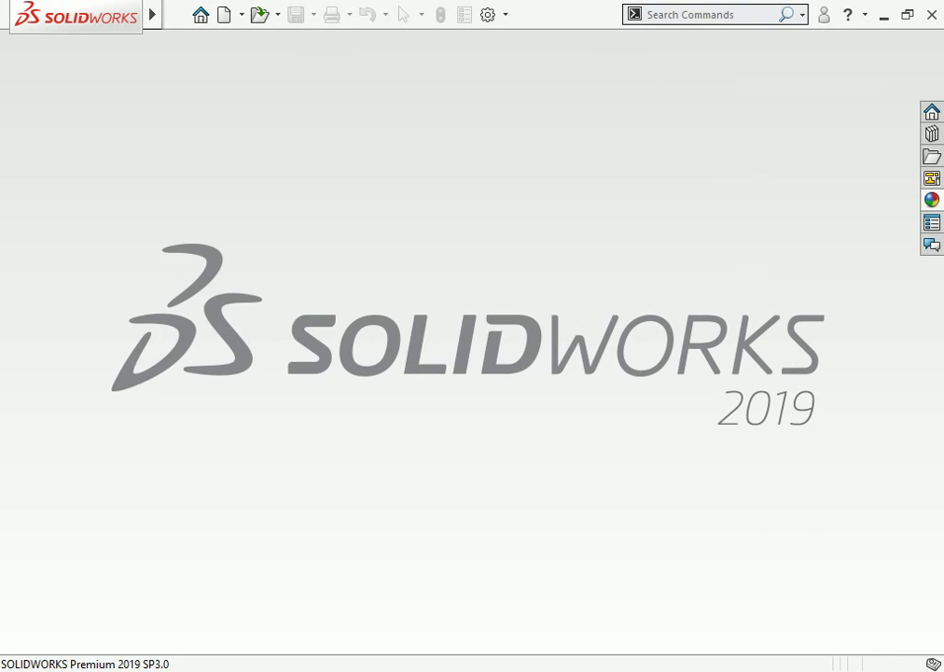